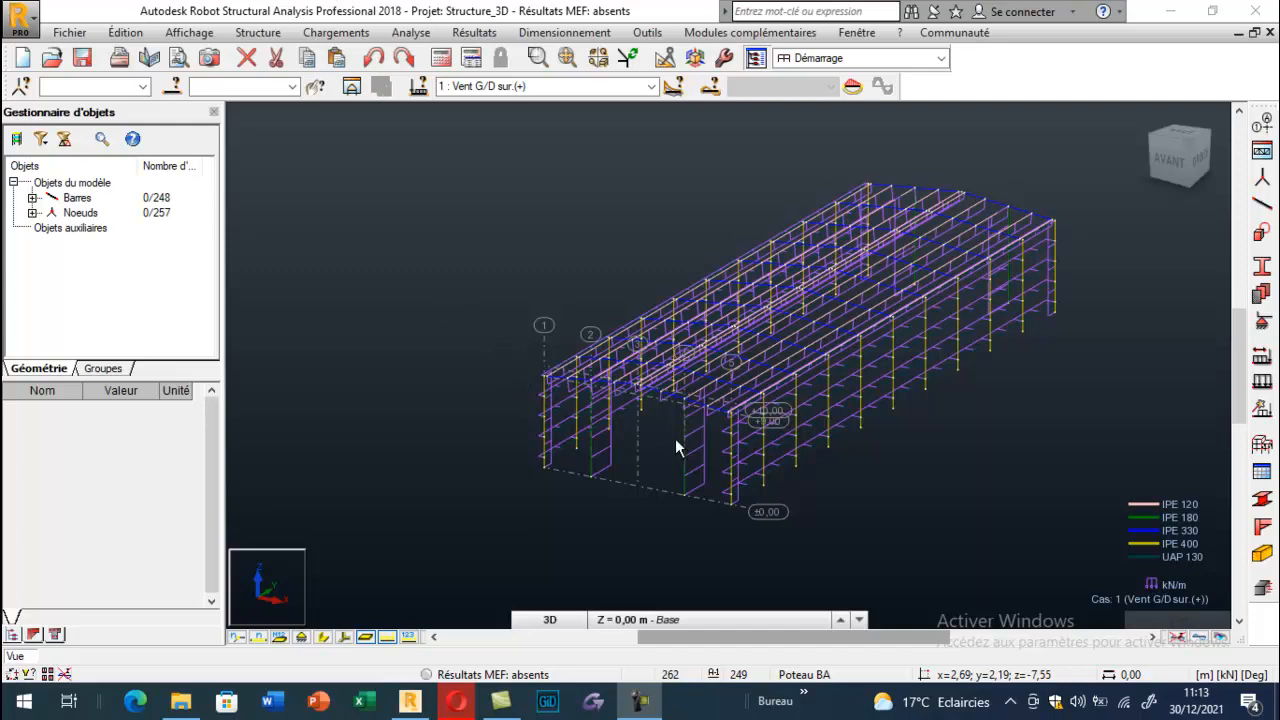
Step: Display the support symbols and hide the load symbols on the 3D structure
scroll(834, 410, up, 4)
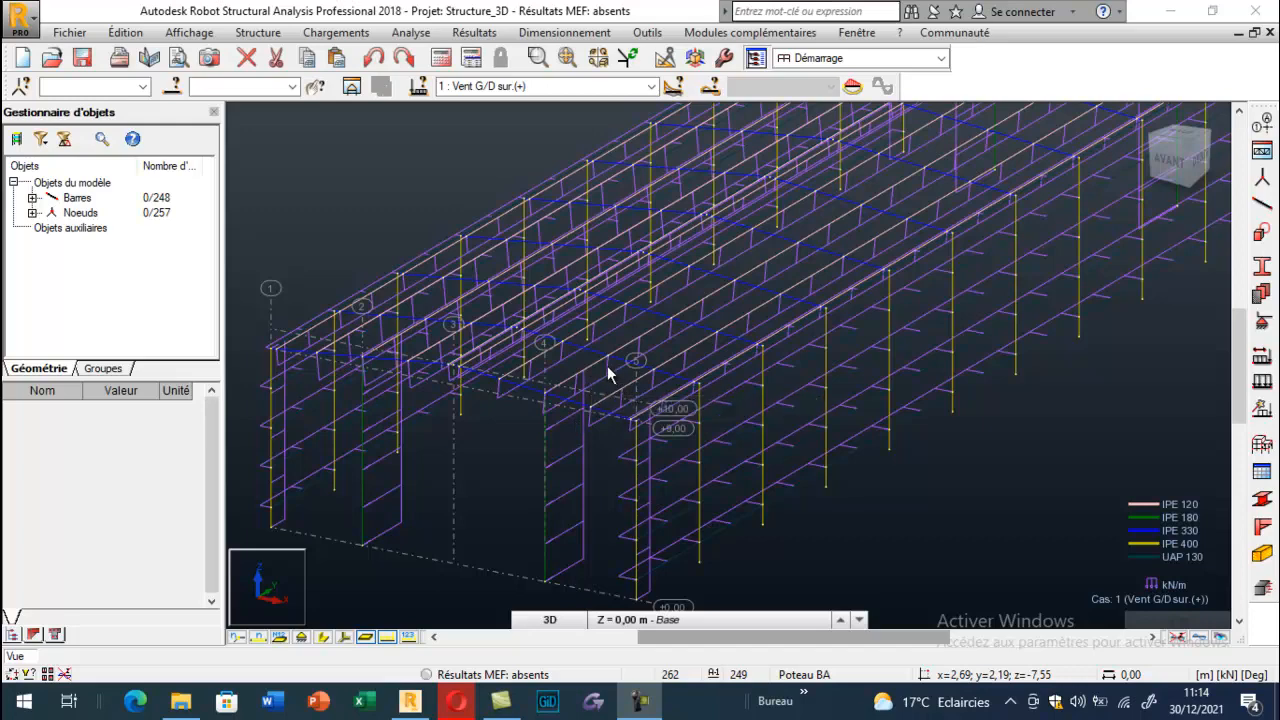
scroll(605, 374, down, 1)
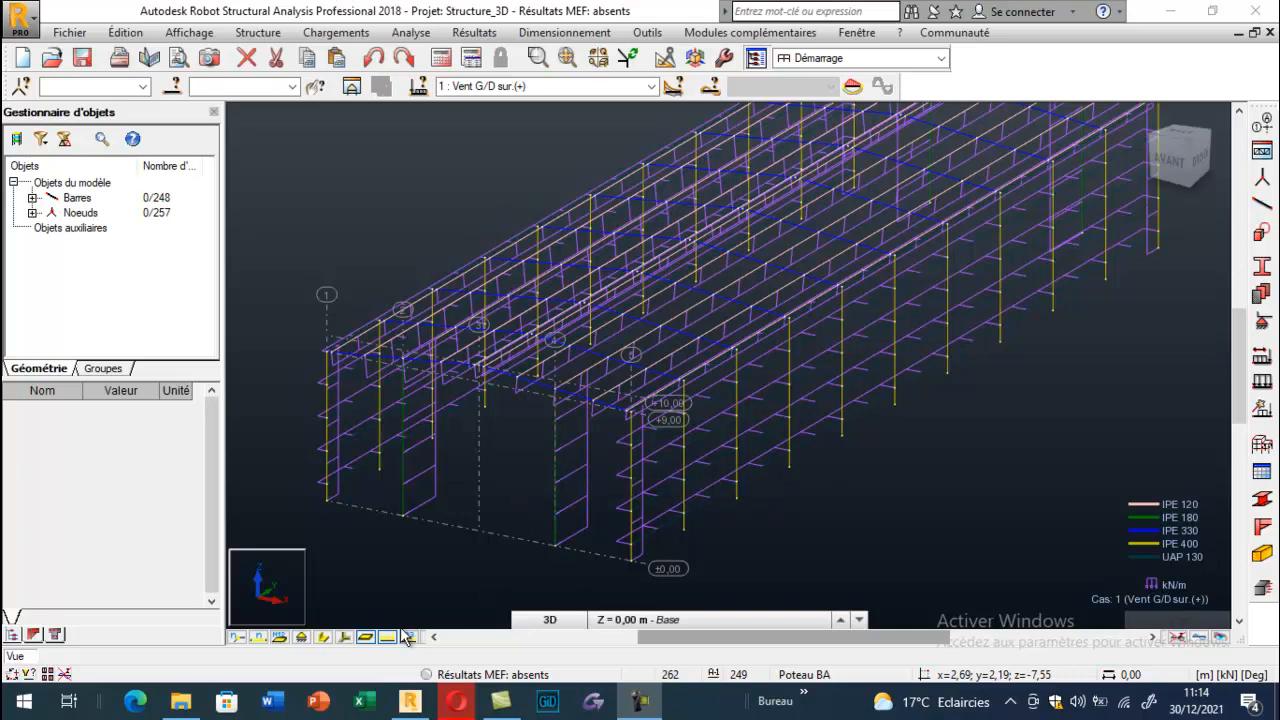
click(302, 638)
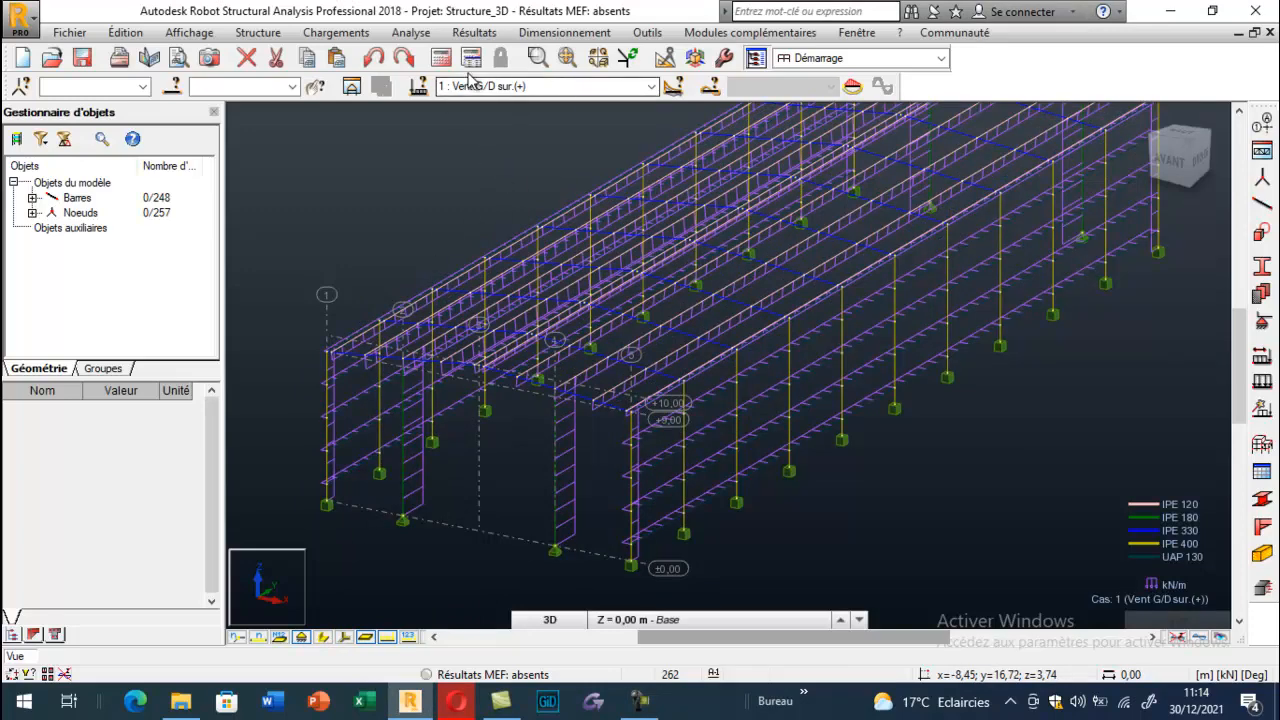
click(387, 638)
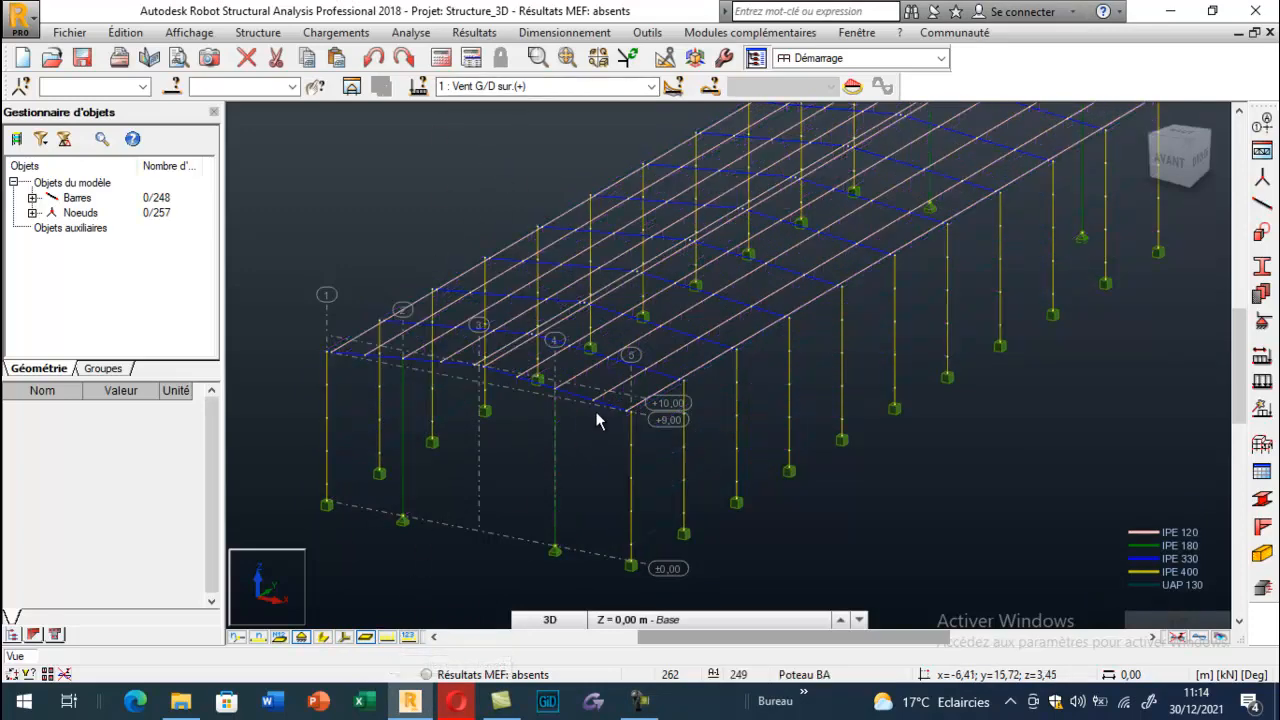
scroll(594, 420, down, 1)
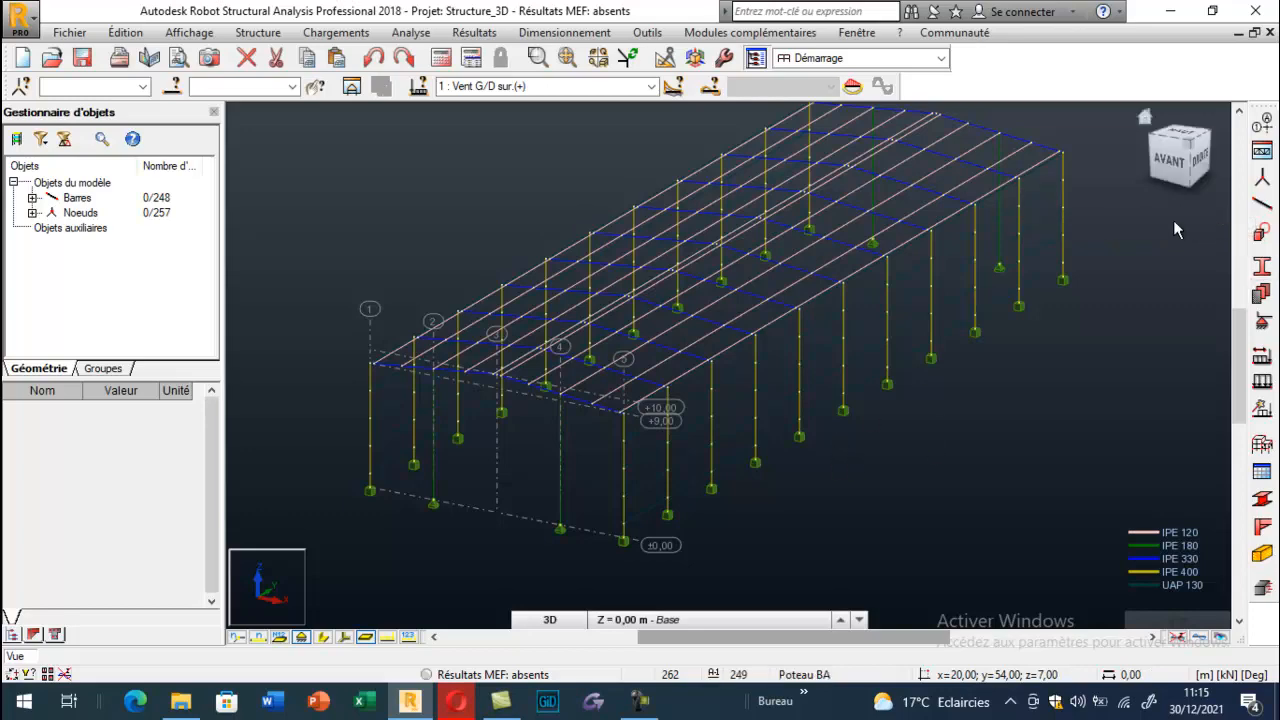
Step: Start defining bars and add the double-angle section DCED 70x7 from the OTUA database's DCED family
click(1261, 204)
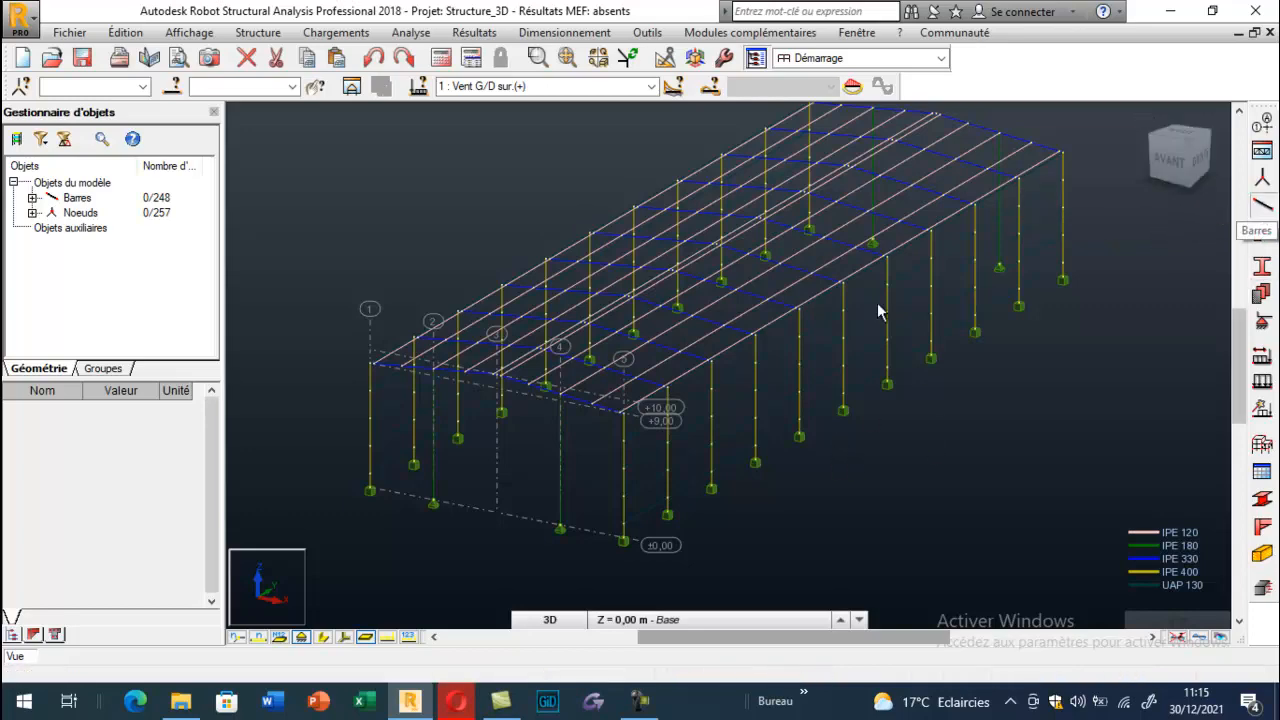
drag(760, 110, 105, 57)
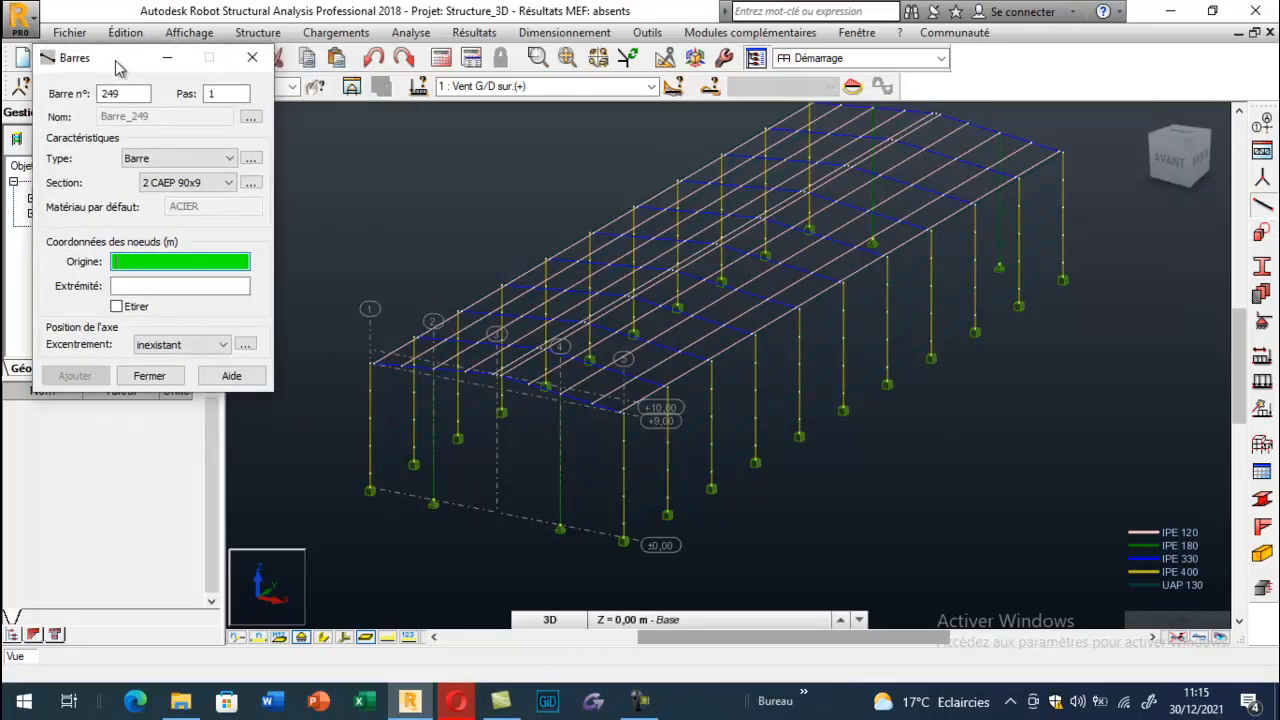
click(250, 185)
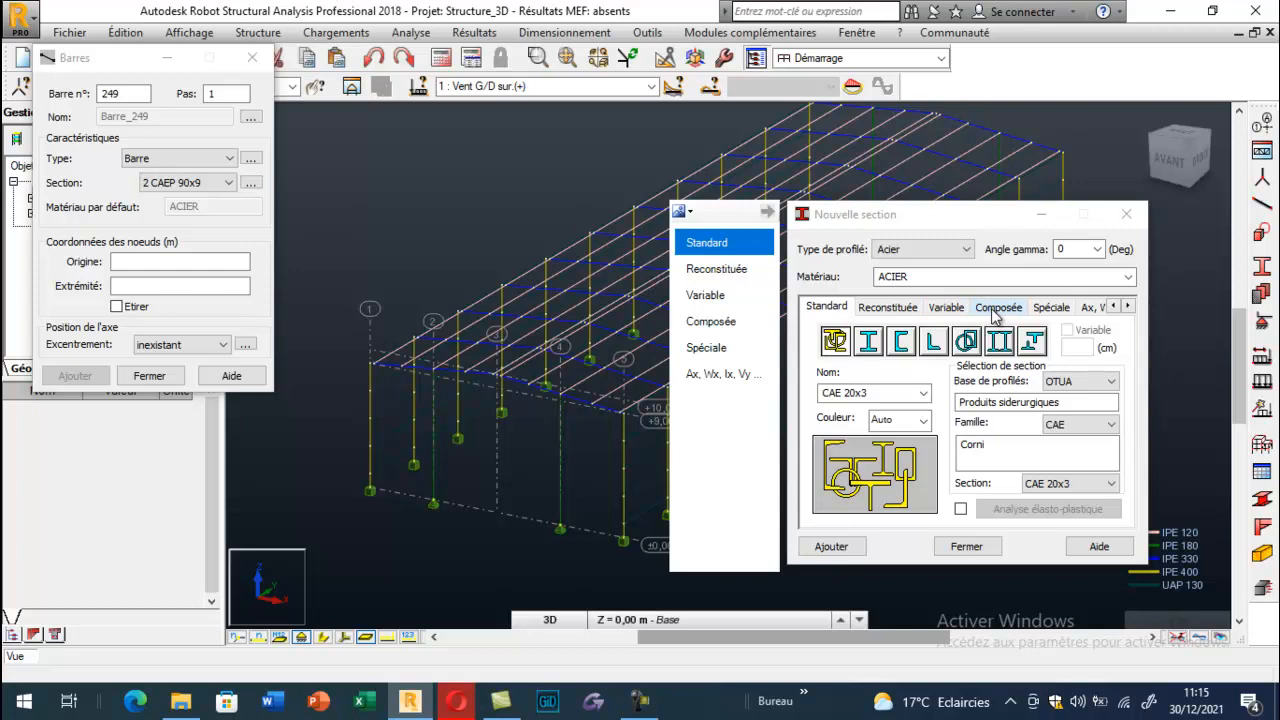
click(1110, 424)
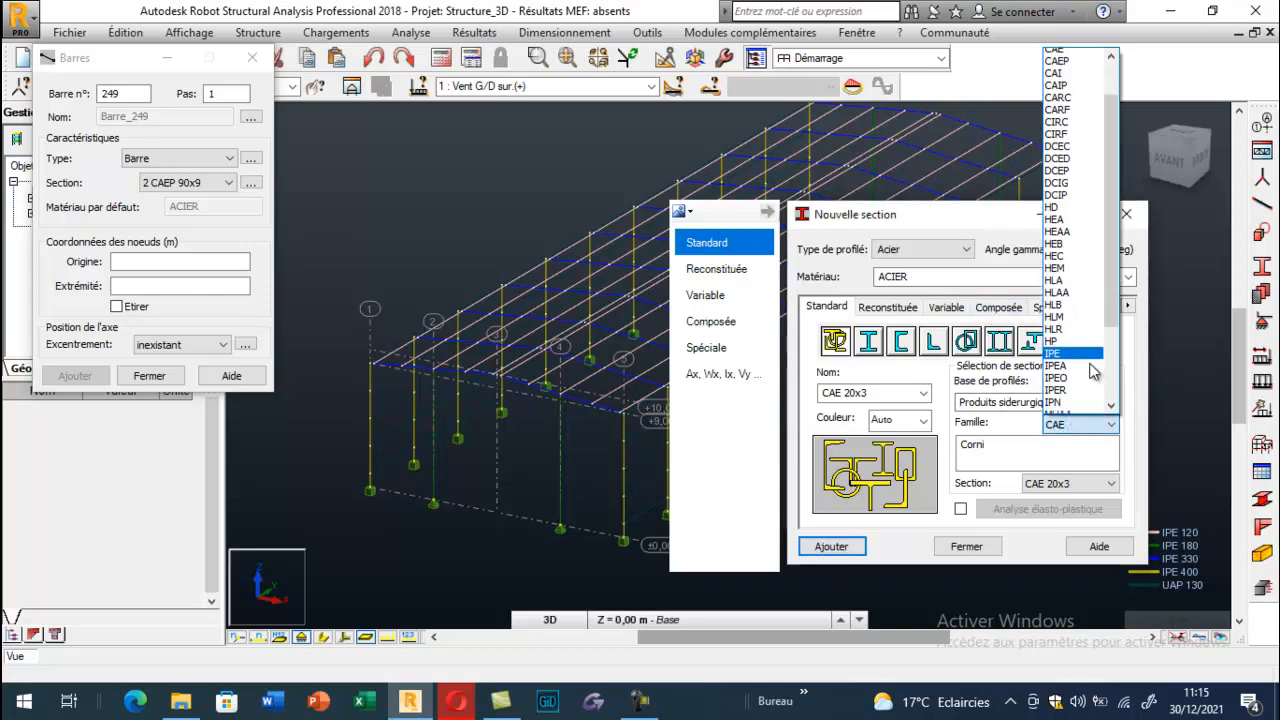
scroll(1091, 371, down, 4)
scroll(1091, 371, up, 2)
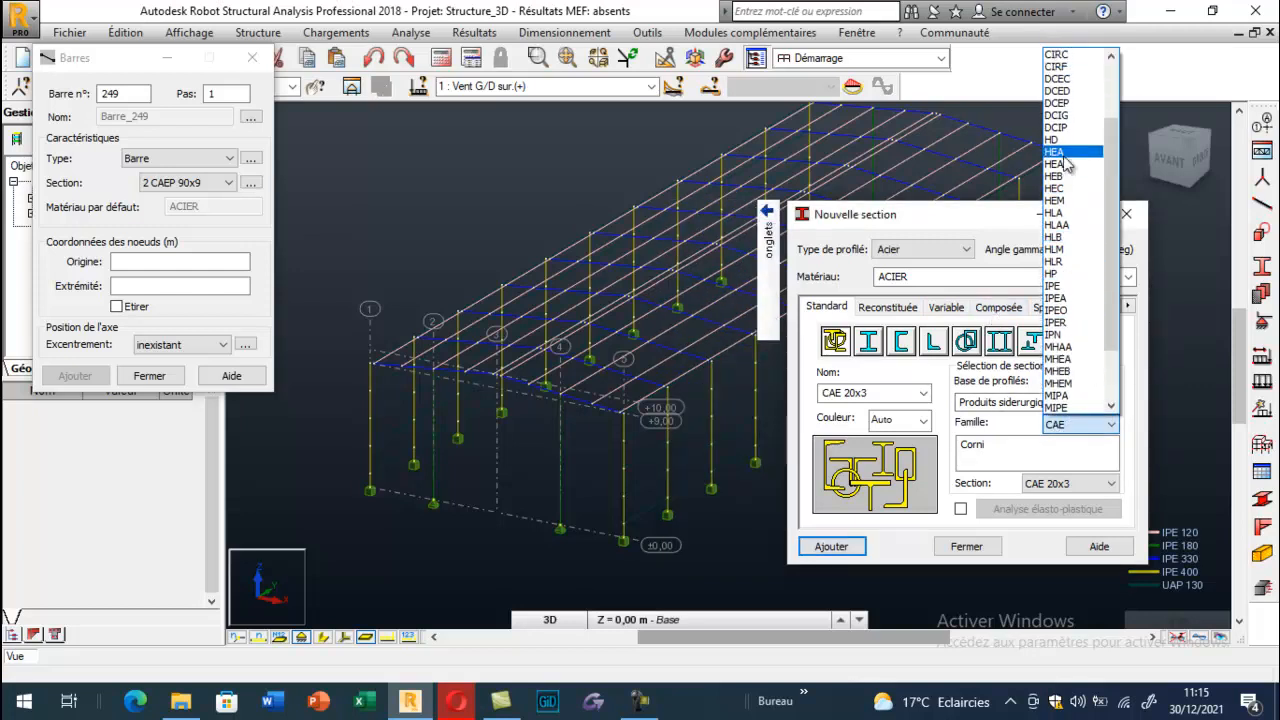
click(1074, 92)
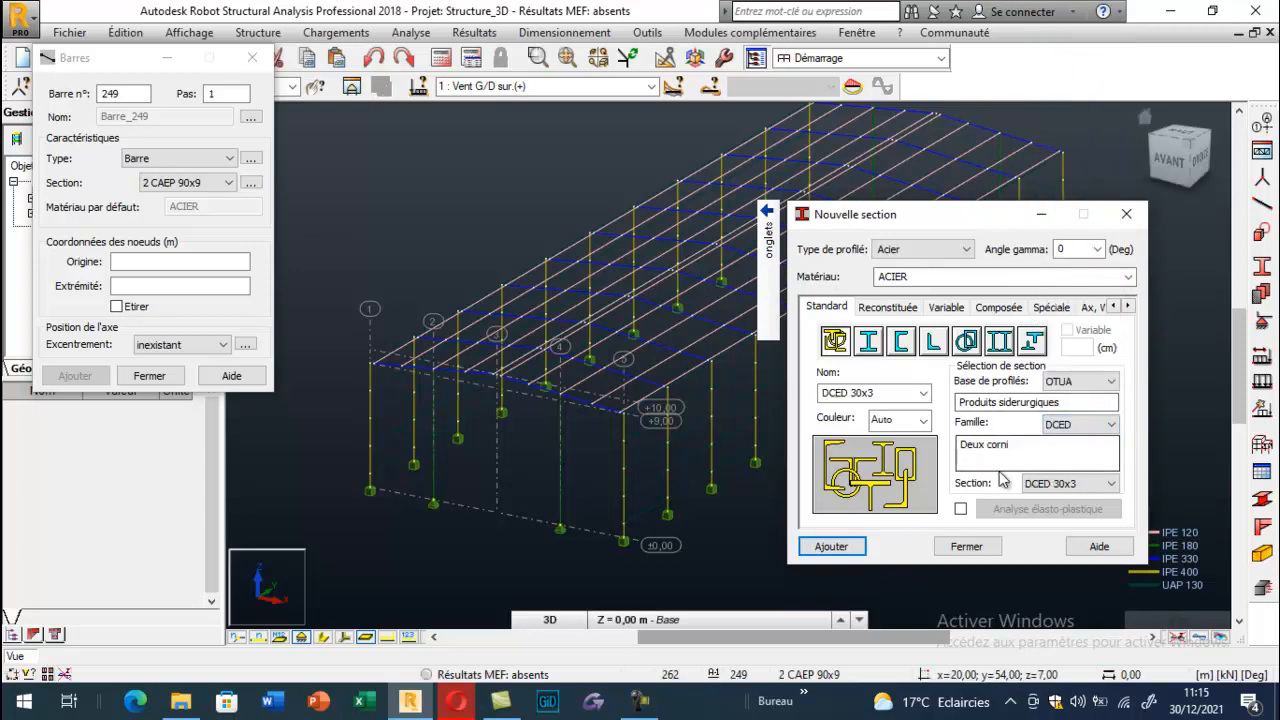
click(1105, 483)
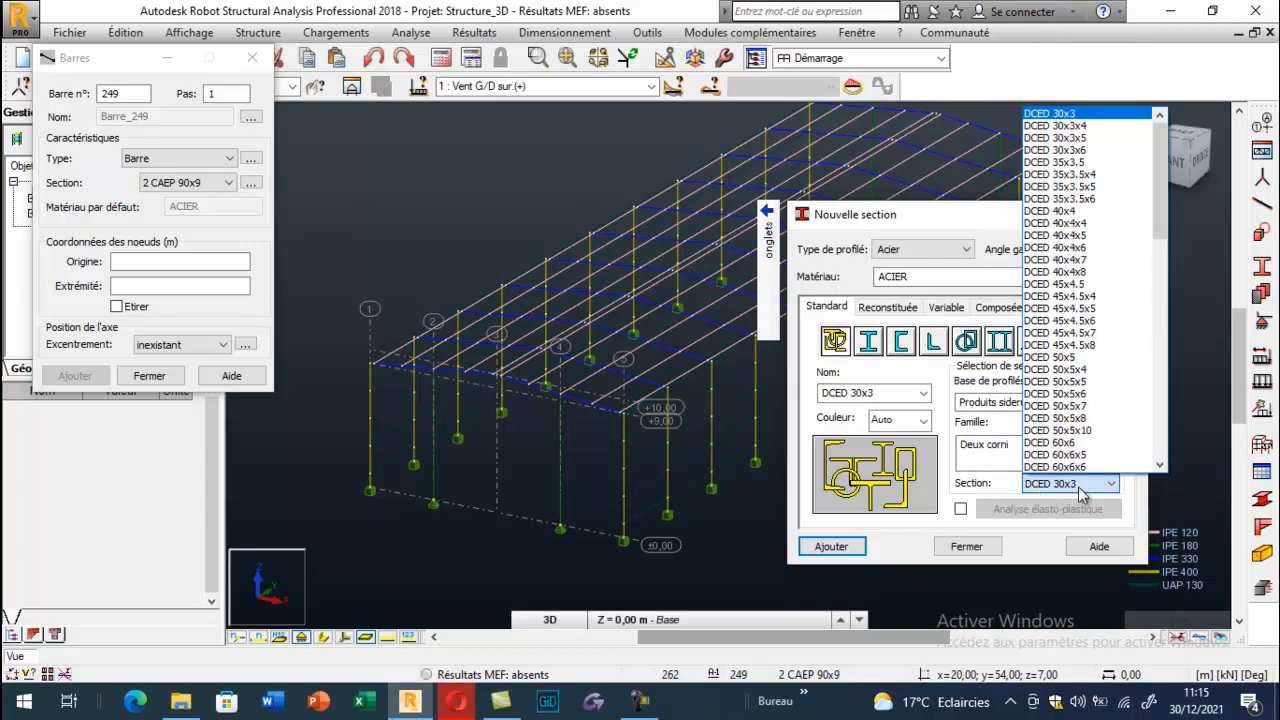
scroll(1092, 245, down, 1)
scroll(1092, 245, down, 4)
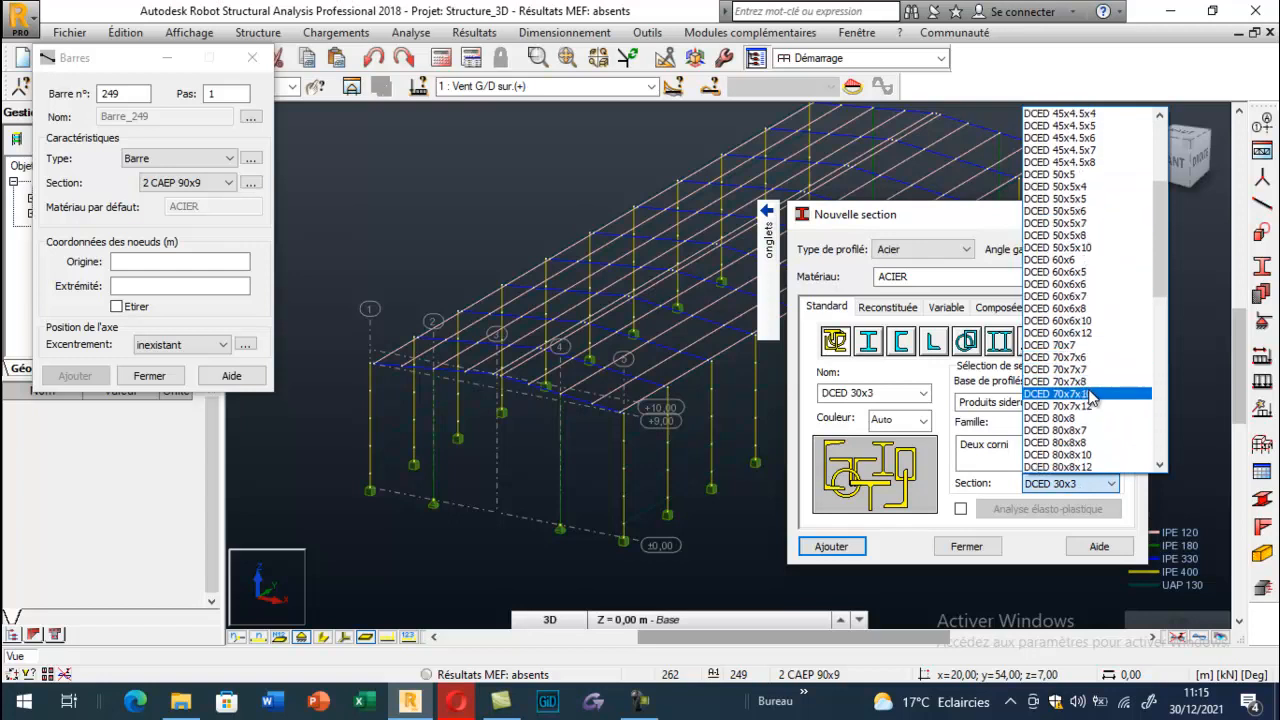
click(1066, 345)
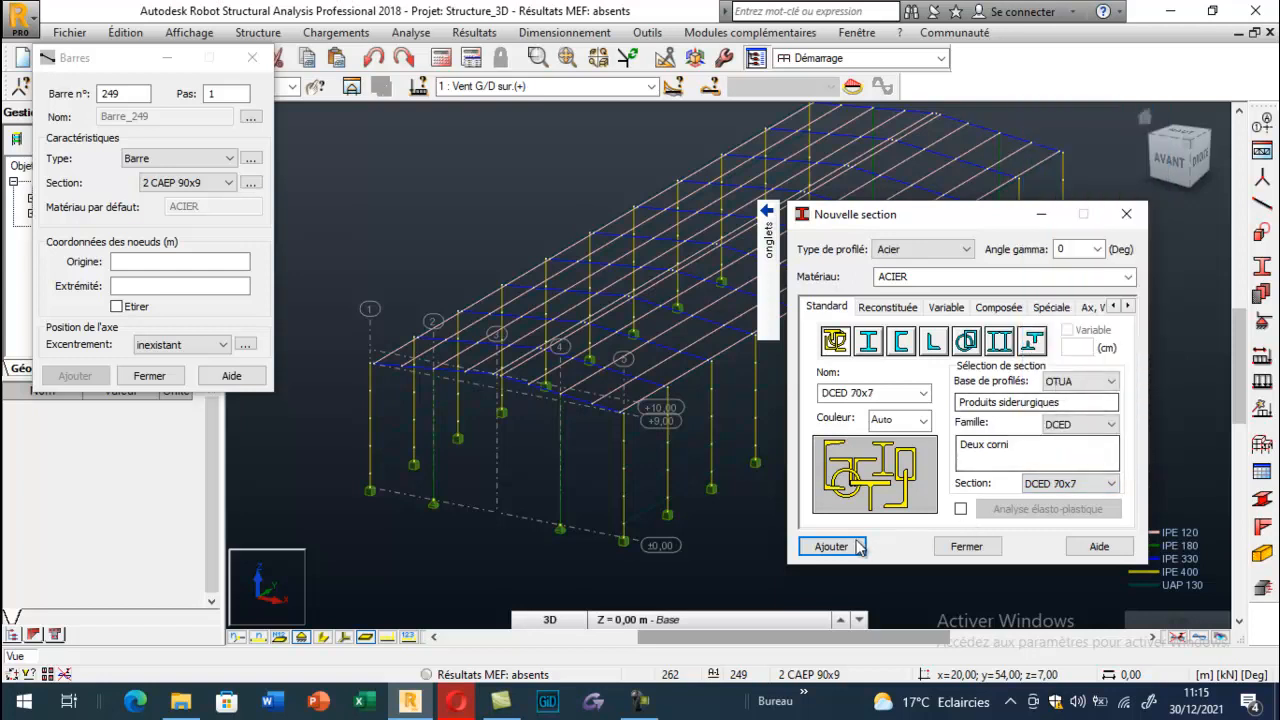
Step: Add the DCED 60x6 section as well, make it the current bar section and close the section definition
click(1076, 486)
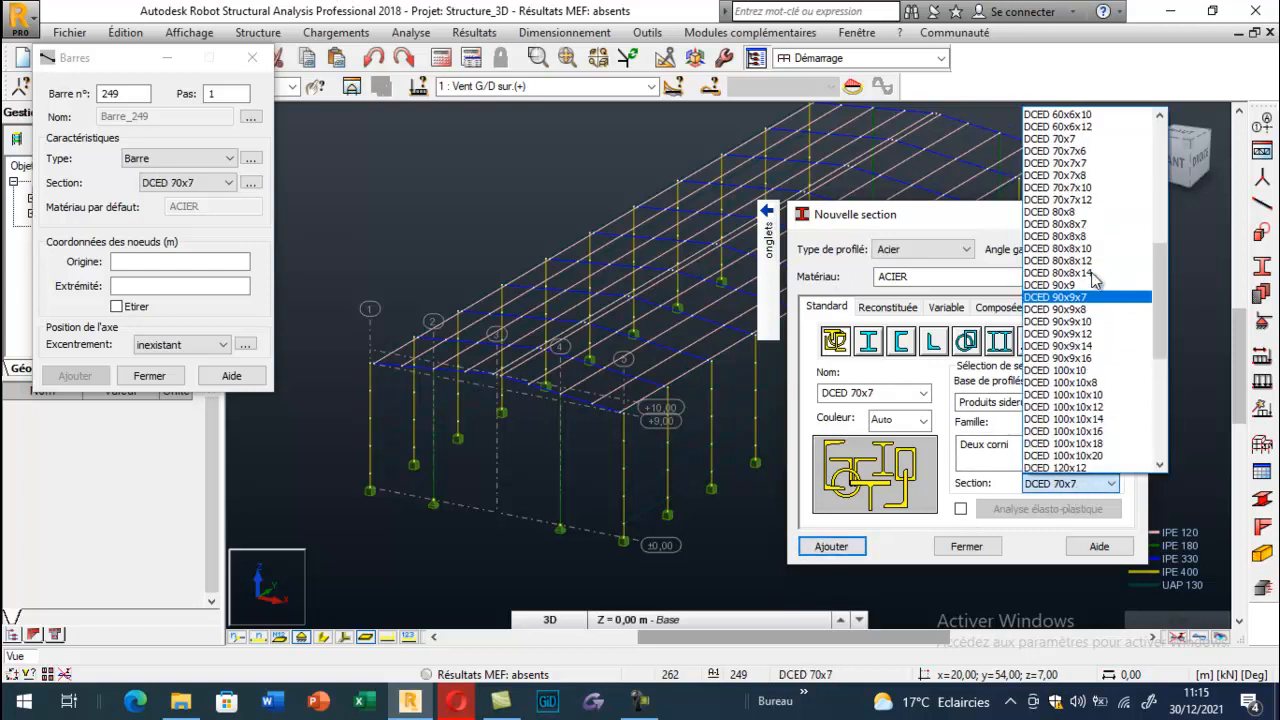
scroll(1072, 190, up, 2)
scroll(1074, 186, up, 2)
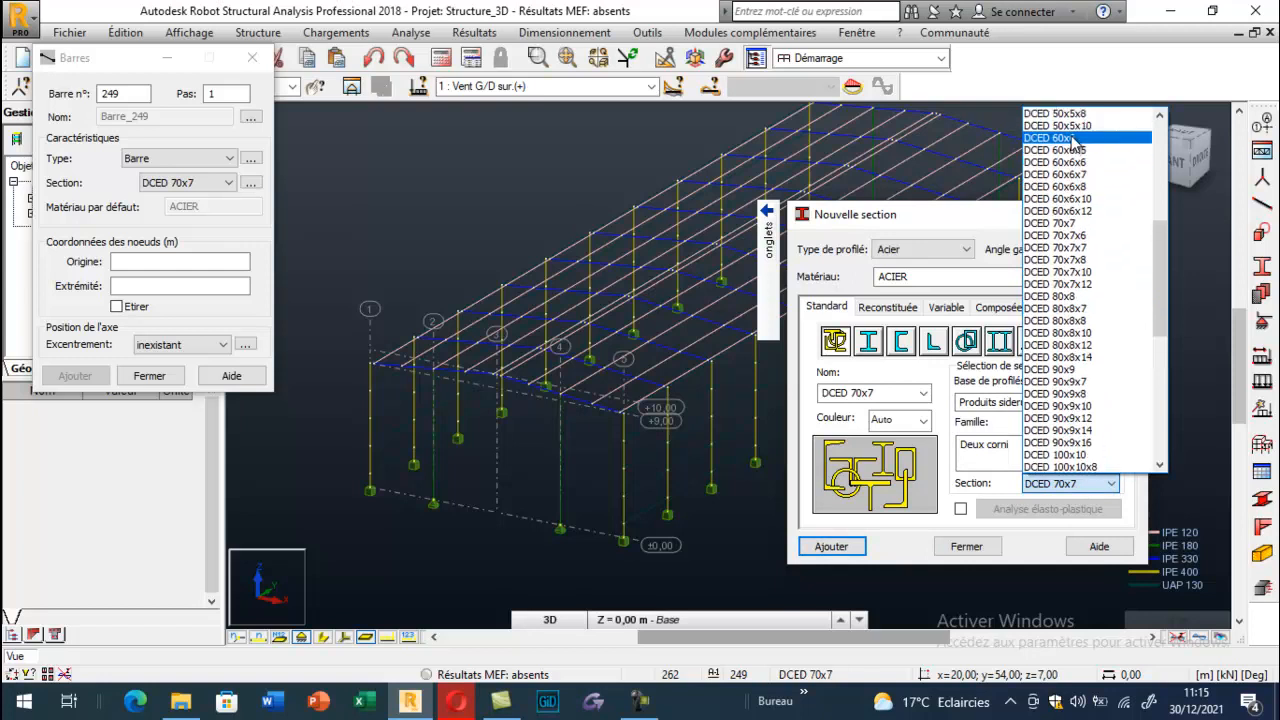
click(1078, 150)
click(829, 546)
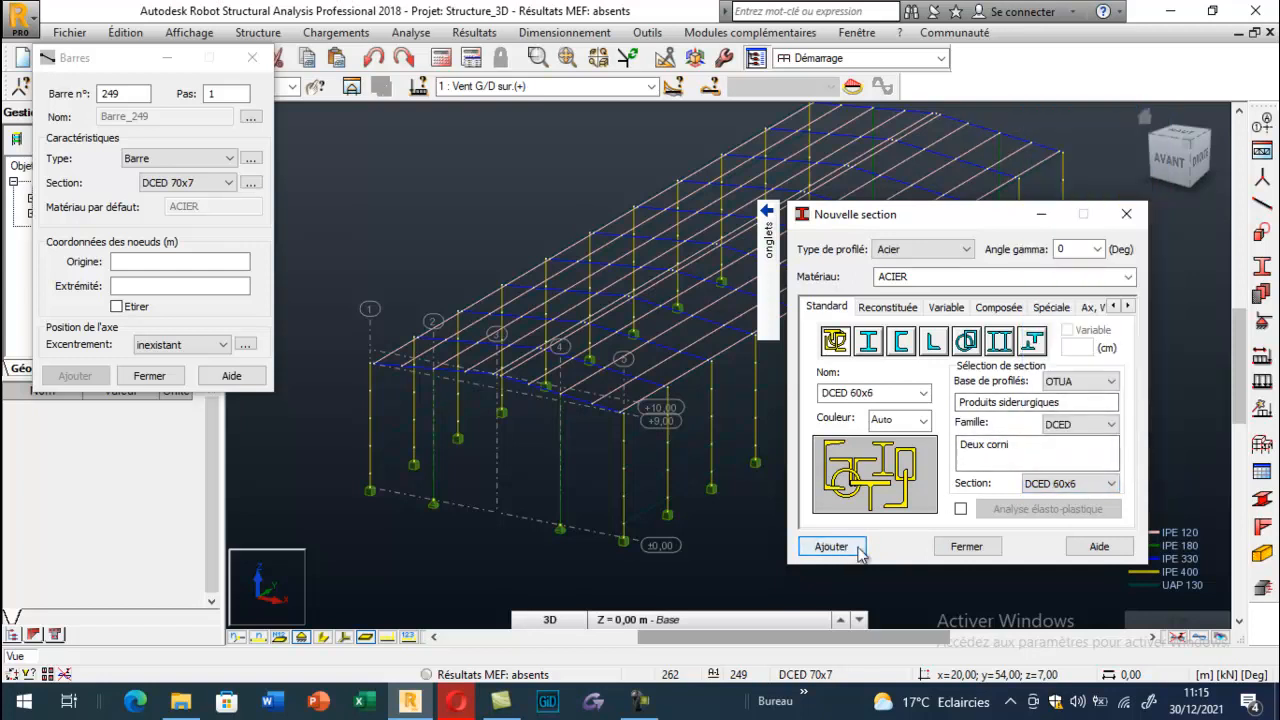
click(964, 546)
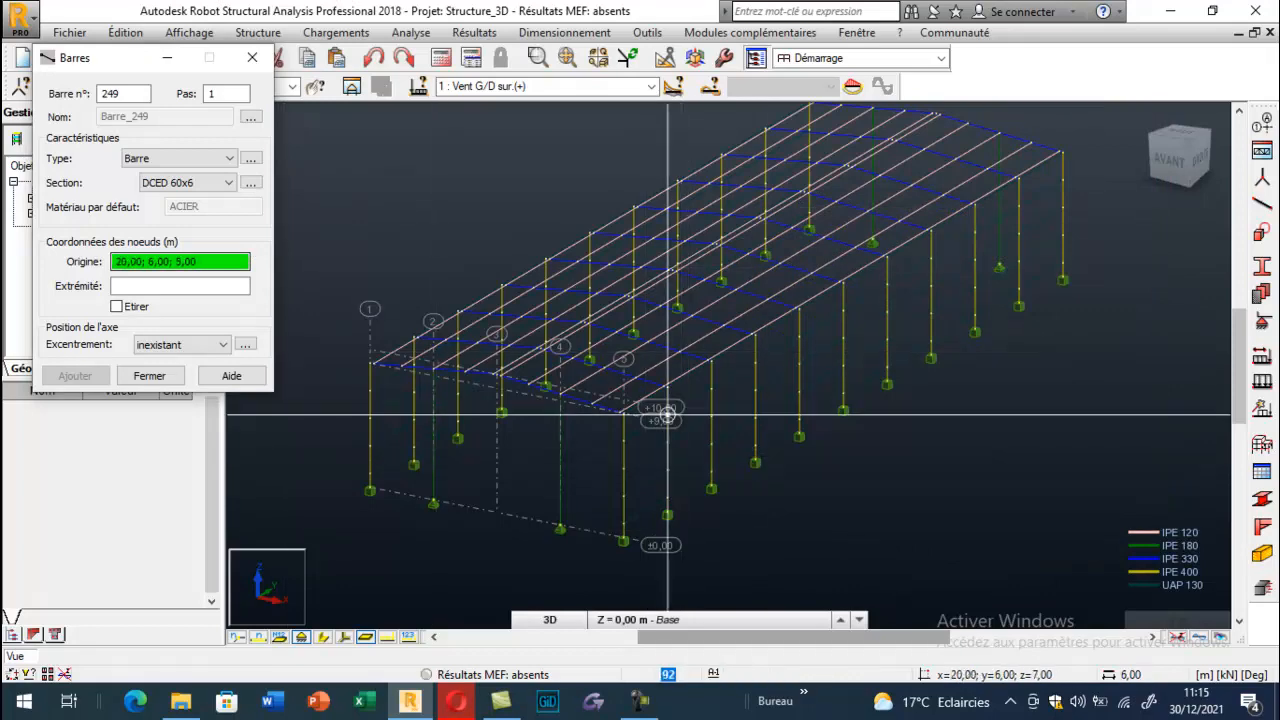
Step: Draw crossed DCED 60x6 bracing bars in the side wall's first bay at x = 20, between y = 0 and y = 6, from base to eaves
scroll(660, 390, up, 5)
scroll(660, 390, up, 2)
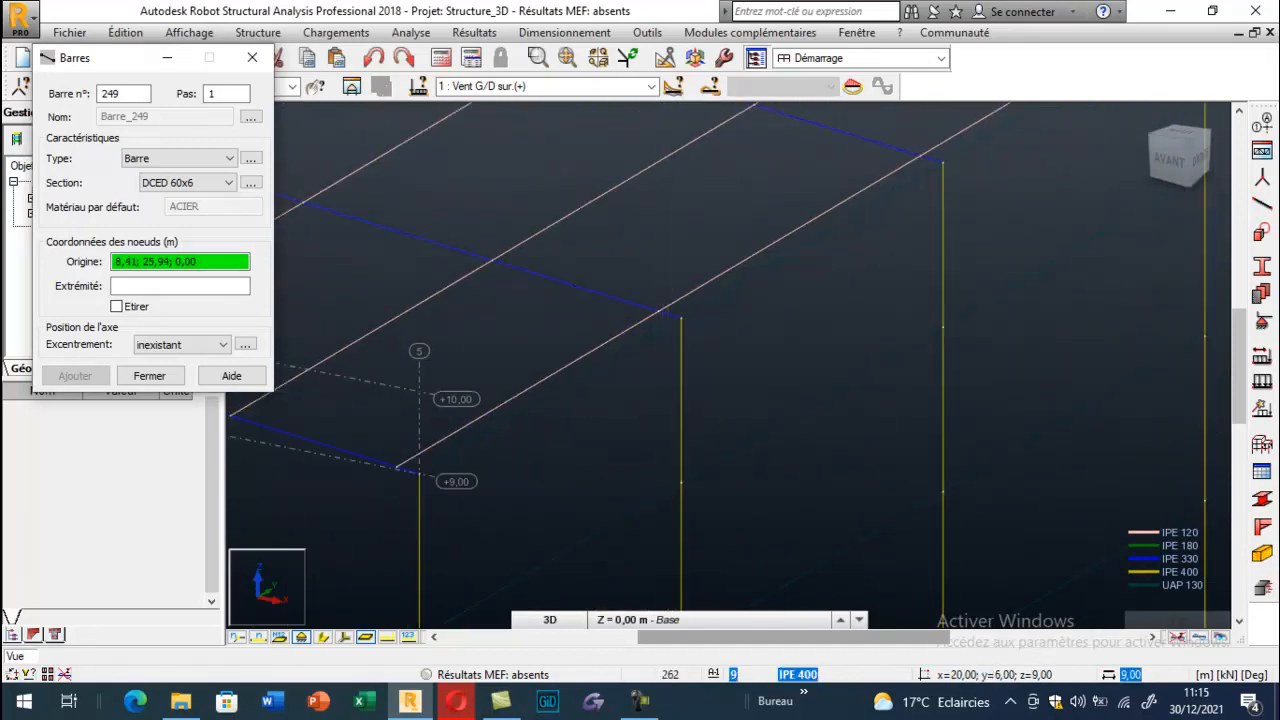
click(685, 307)
scroll(722, 210, down, 3)
scroll(722, 210, down, 3)
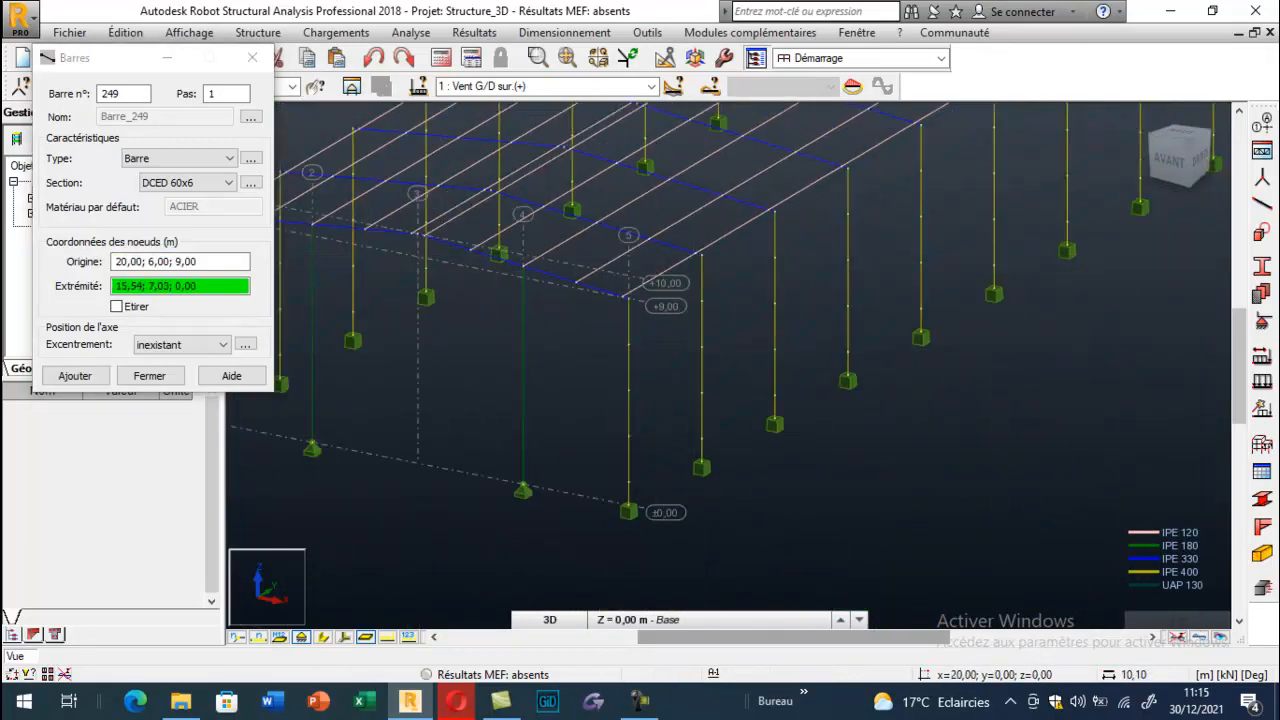
scroll(643, 505, up, 3)
click(643, 502)
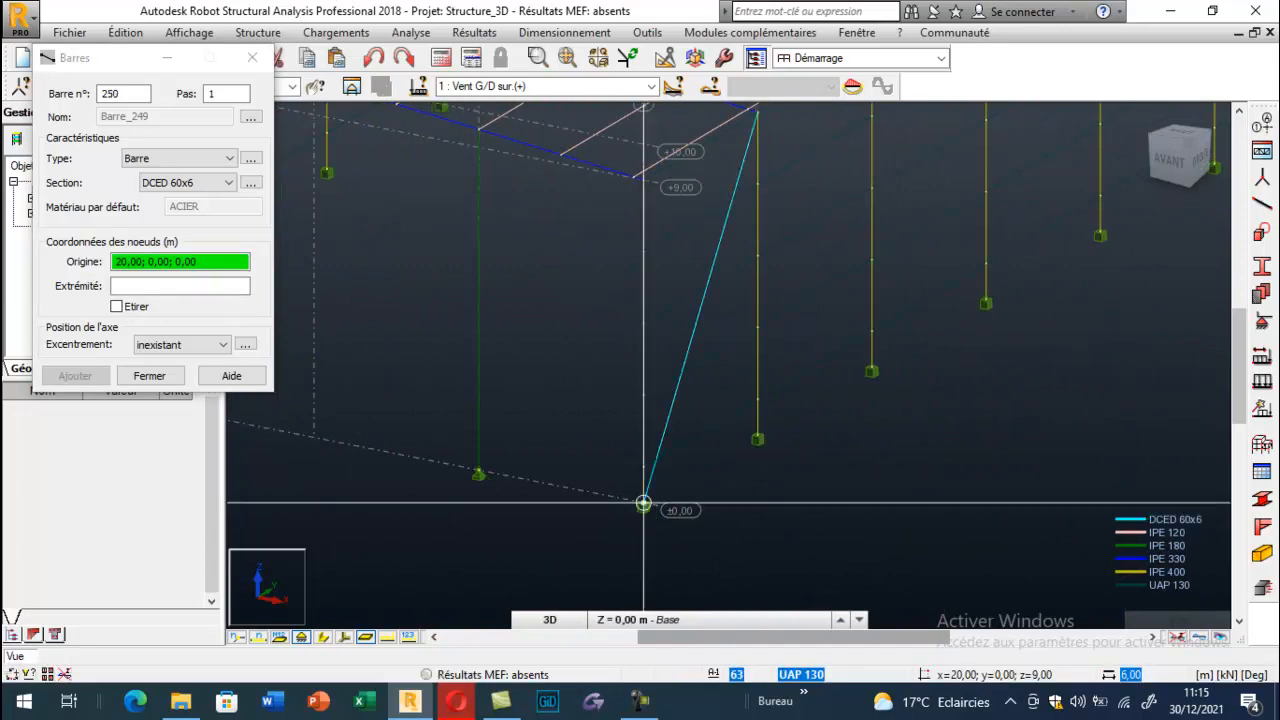
click(643, 180)
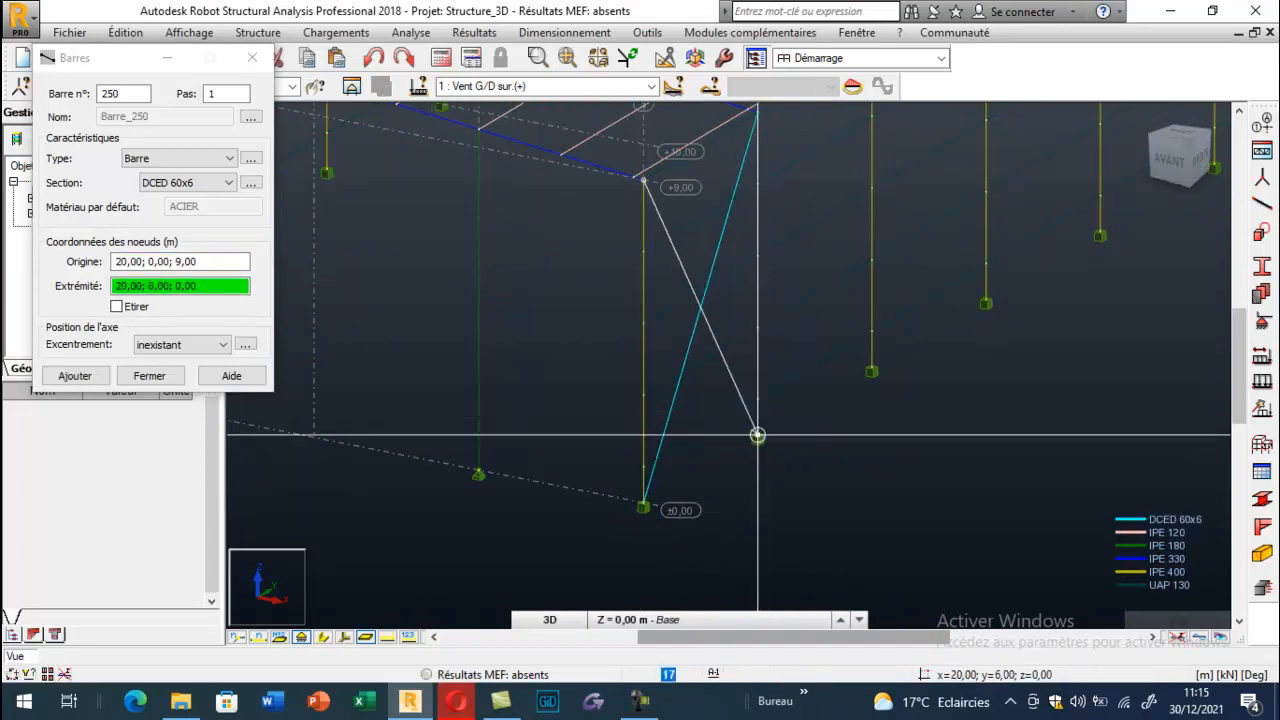
click(757, 437)
Step: Draw crossed DCED 60x6 bracing bars in the first roof bay between axes 4 and 5, joining the eaves and mid-rafter nodes
scroll(835, 484, down, 2)
scroll(836, 484, down, 1)
scroll(628, 272, up, 2)
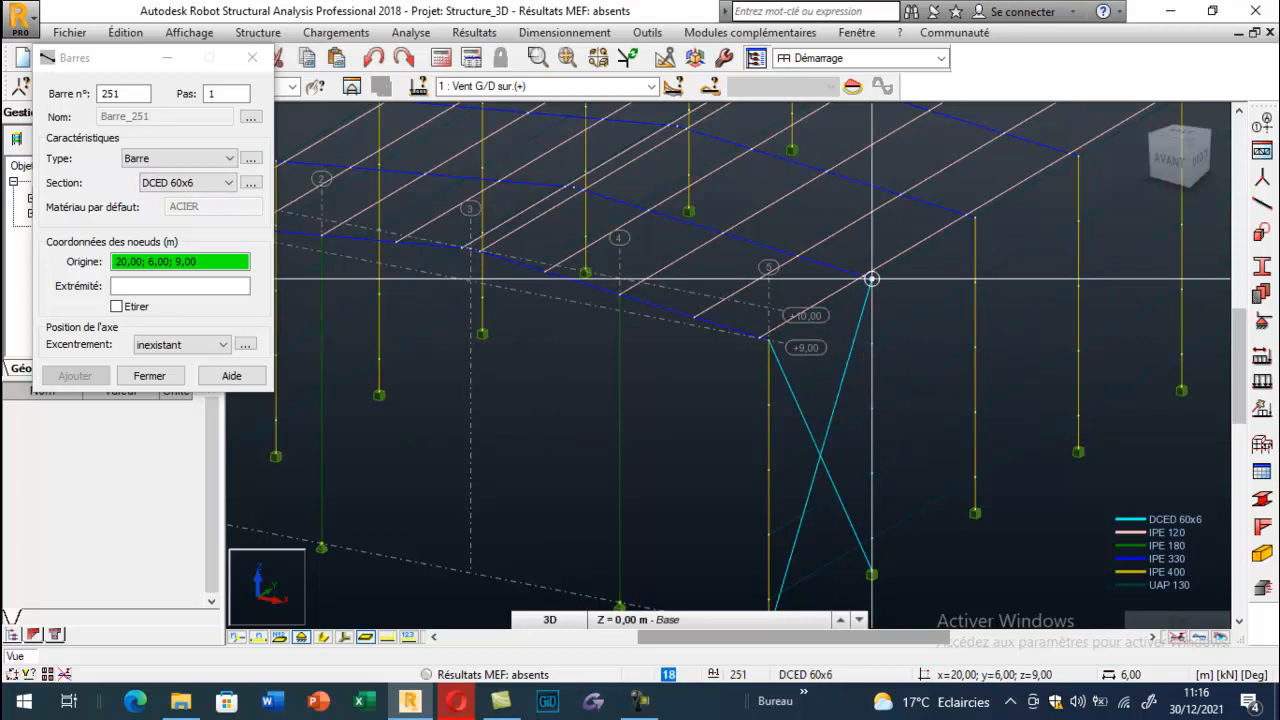
click(872, 278)
click(620, 294)
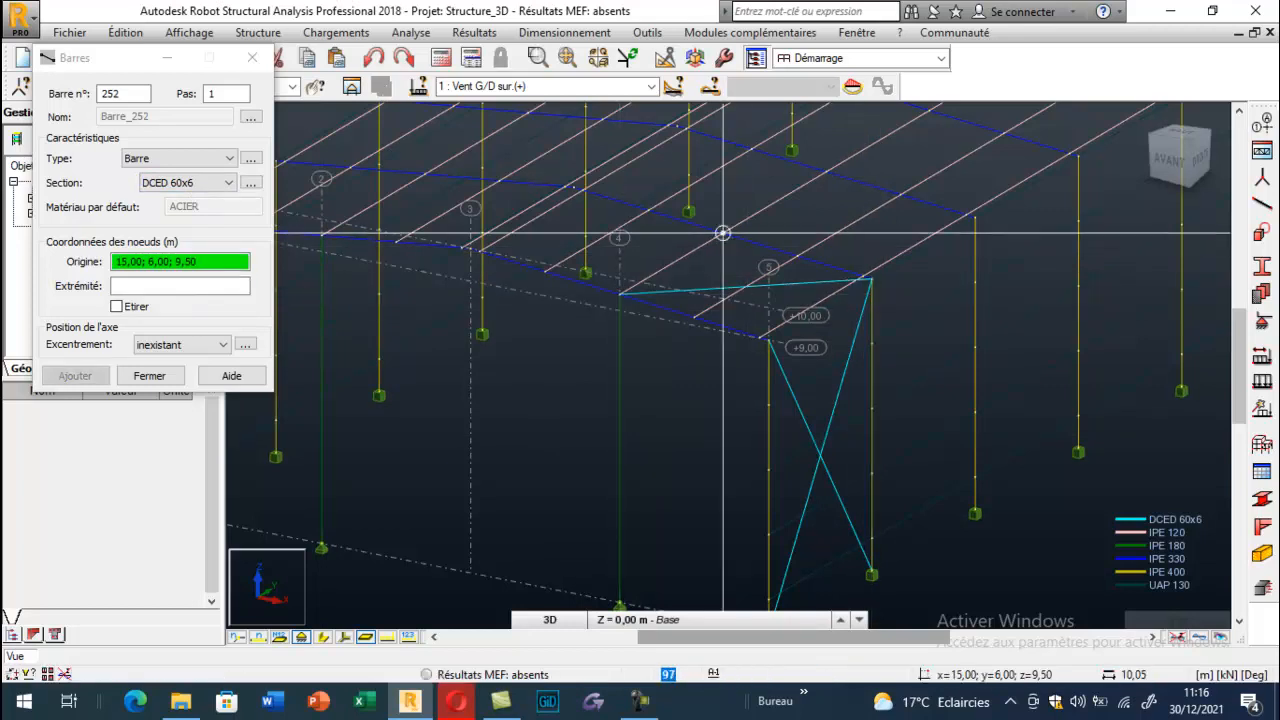
scroll(767, 338, up, 2)
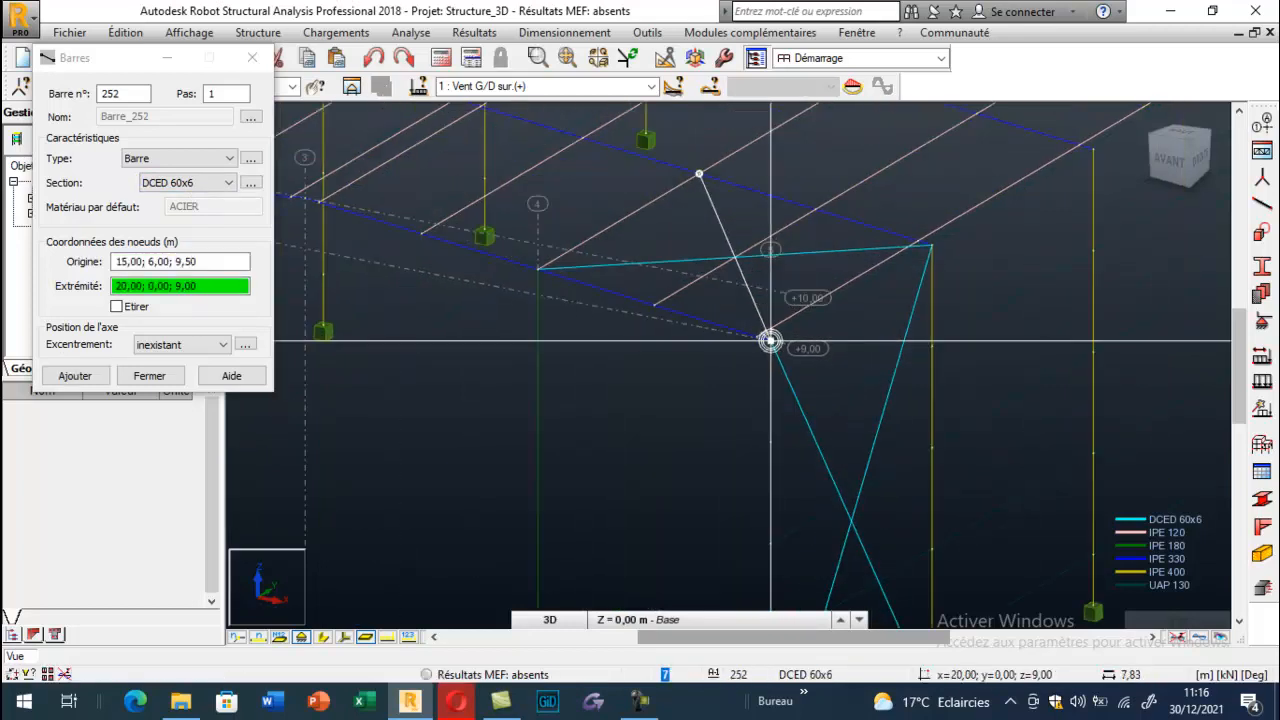
click(767, 338)
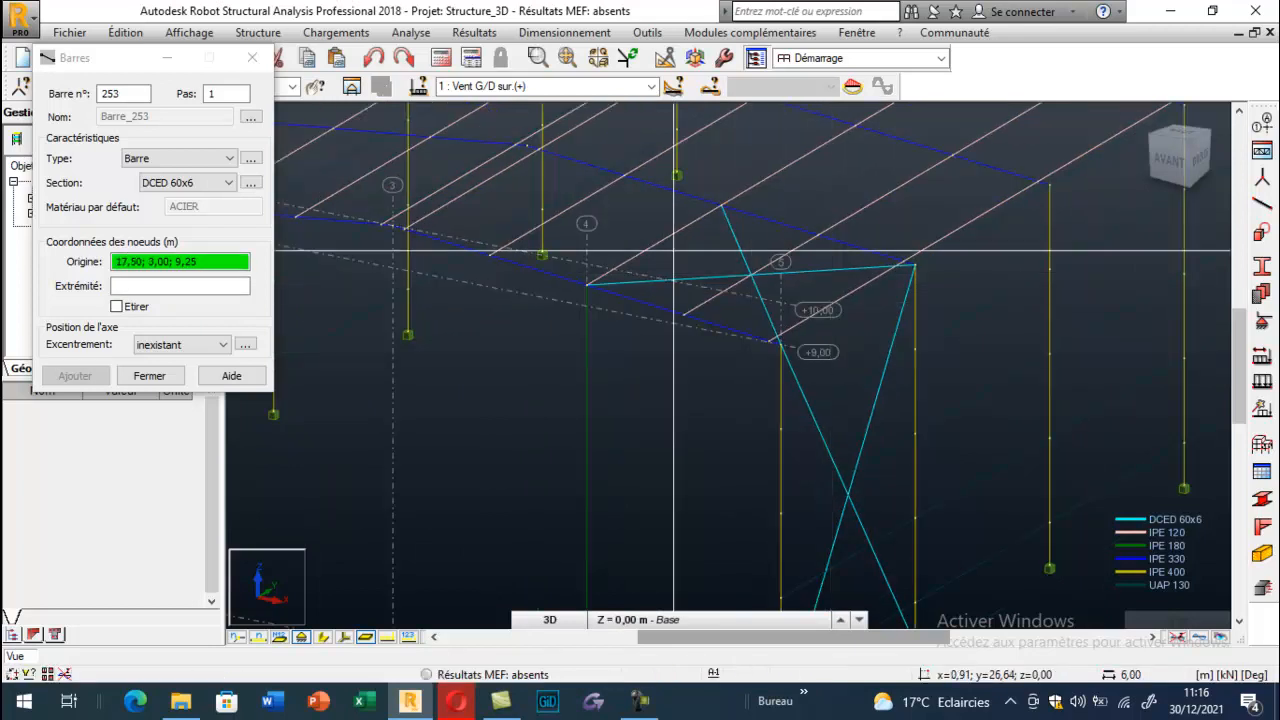
Step: Draw crossed DCED 60x6 bracing bars in the first roof bay between the ridge at axis 3 and axis 4, and finish bar definition
click(745, 207)
scroll(784, 222, down, 2)
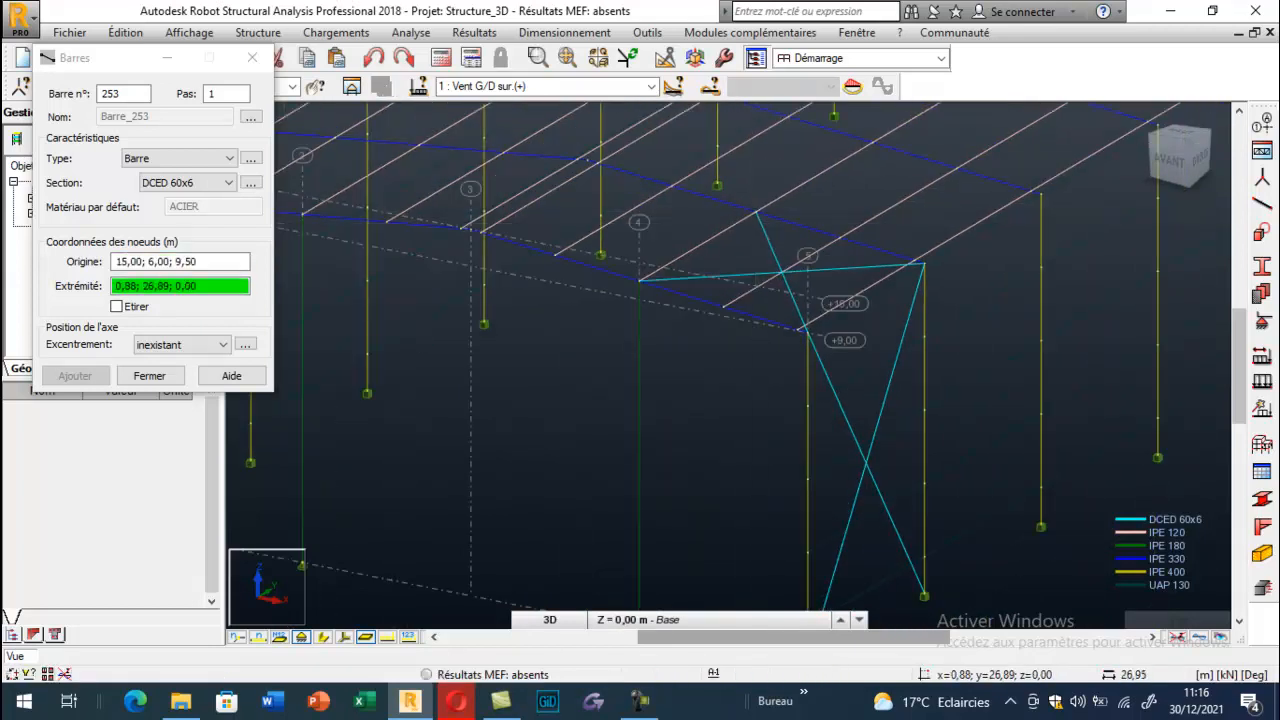
click(481, 233)
click(597, 163)
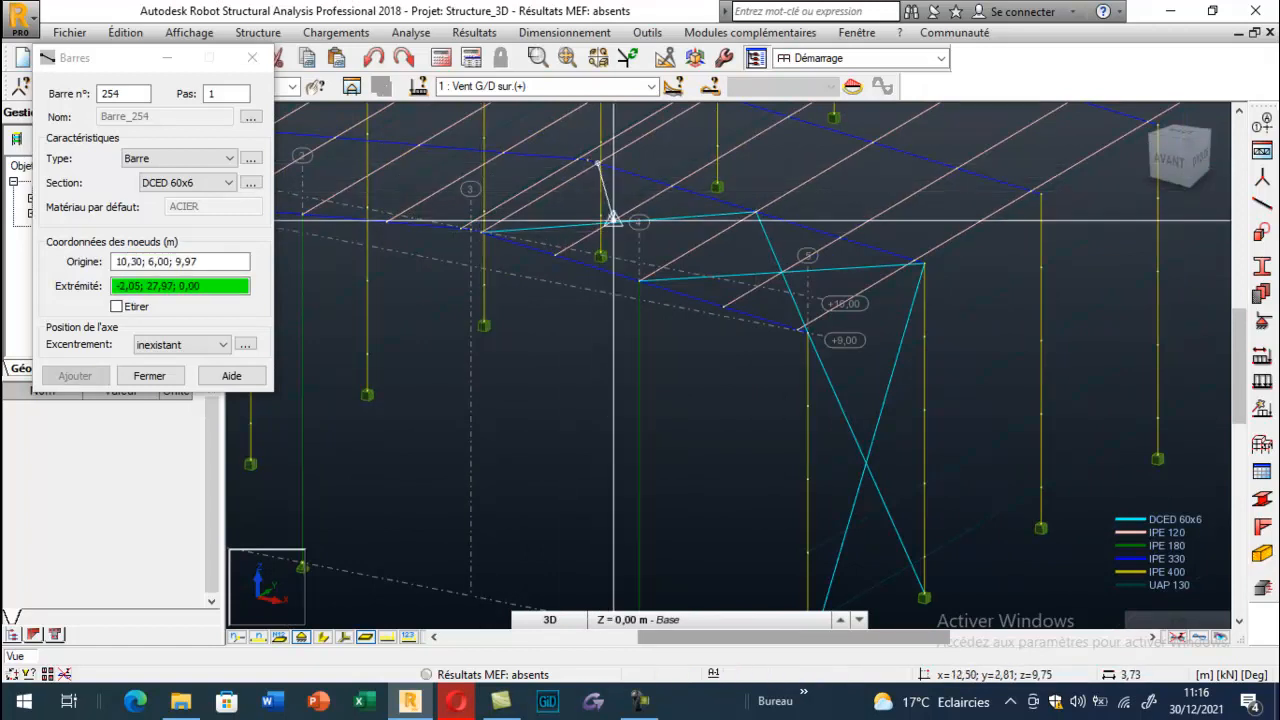
click(639, 280)
scroll(815, 310, down, 2)
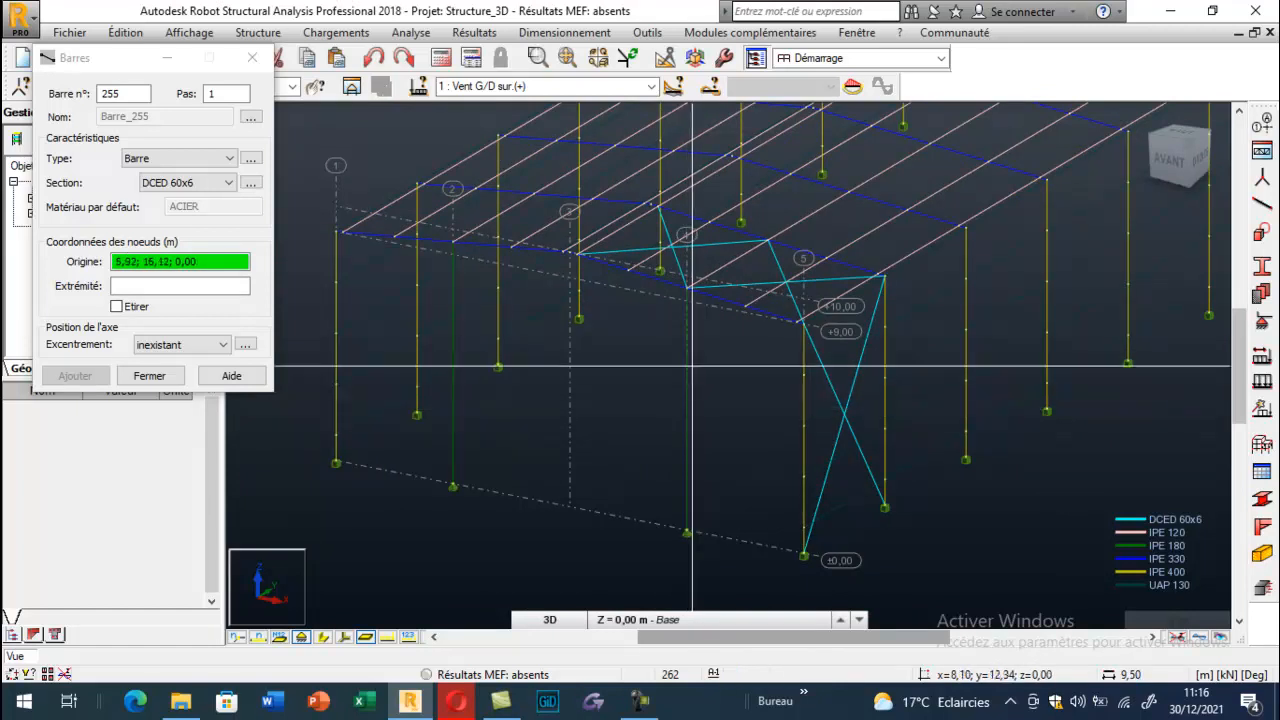
scroll(672, 243, up, 2)
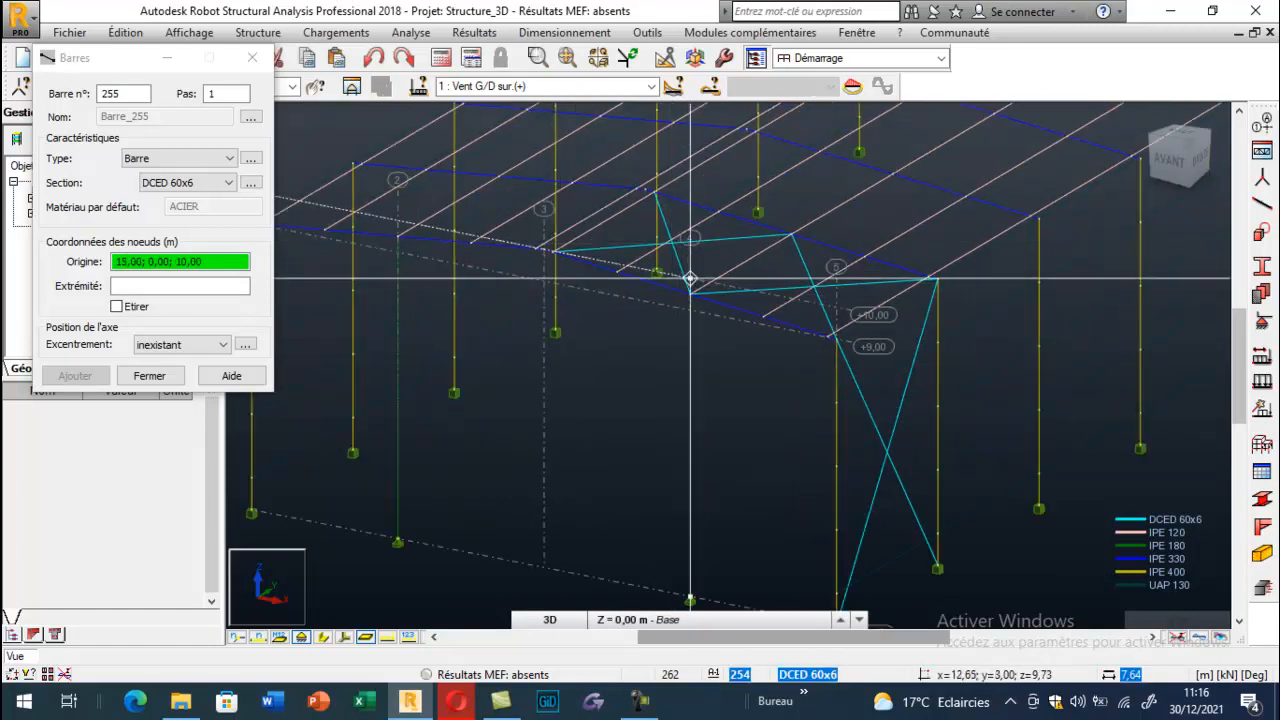
scroll(672, 243, down, 2)
click(252, 57)
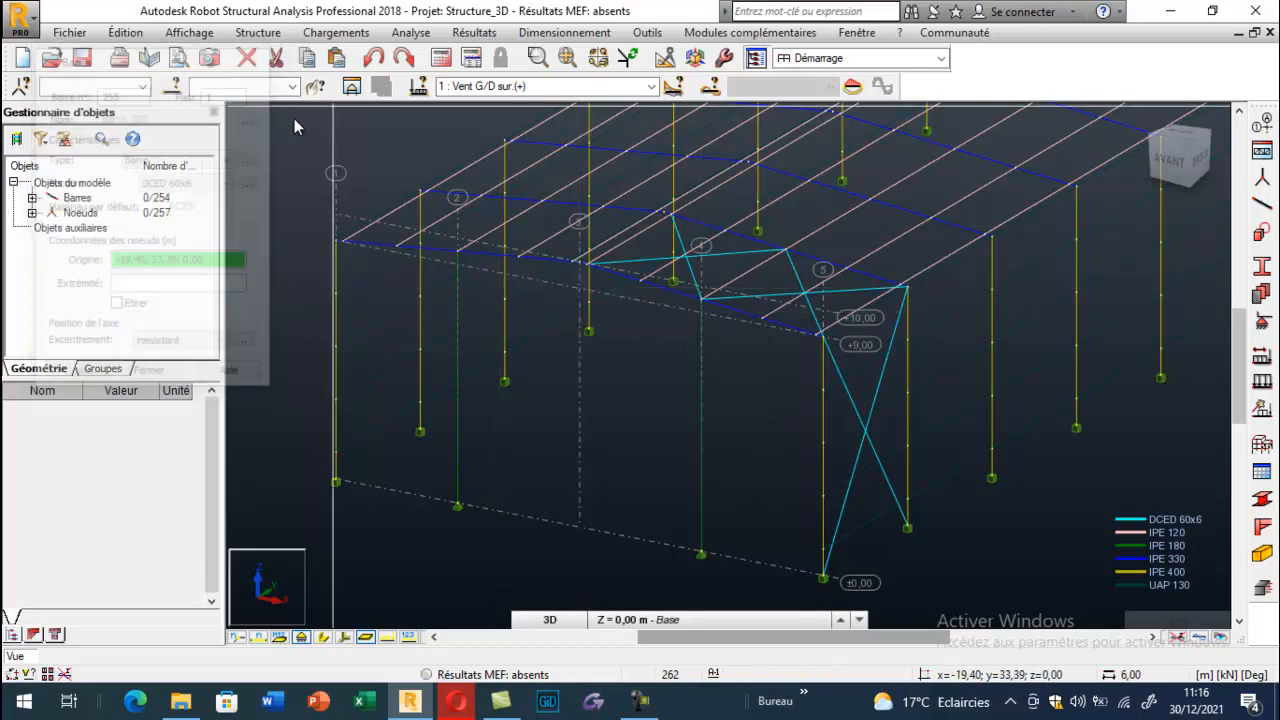
Step: Assign the DCED 70x7 section to the crossed bracing bars in the side wall's first bay
click(1262, 266)
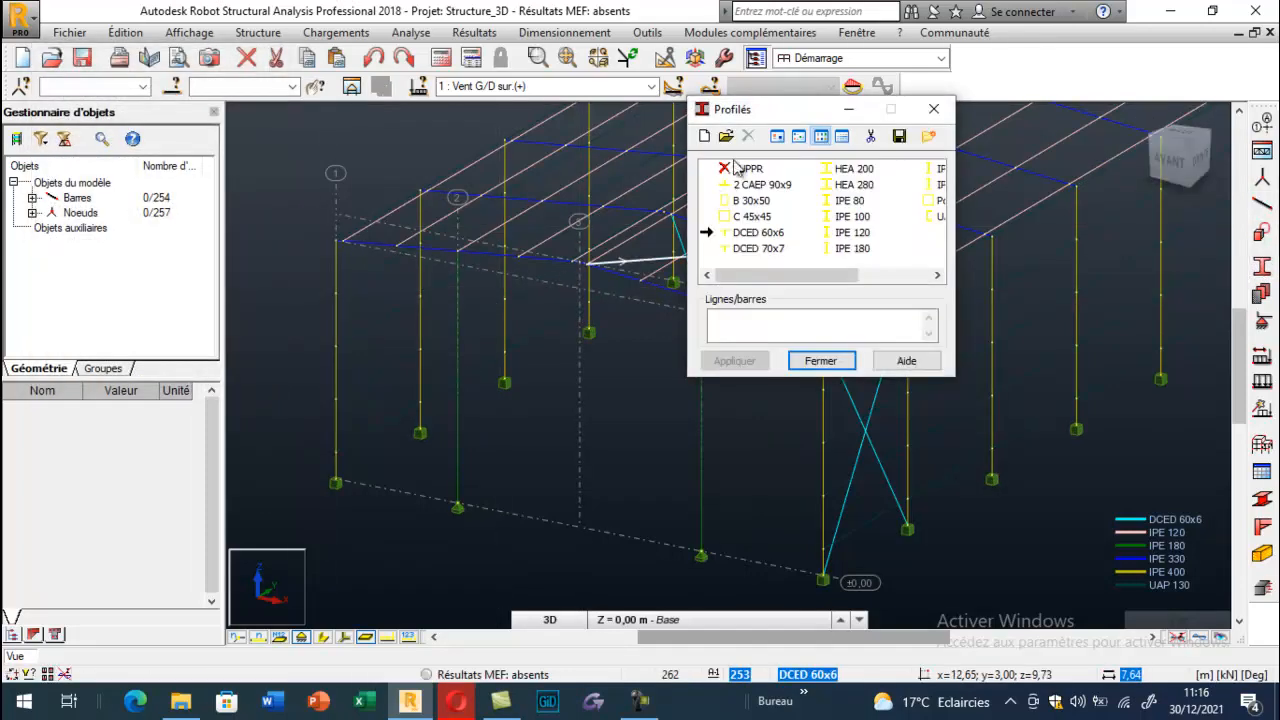
drag(762, 118, 366, 130)
click(360, 263)
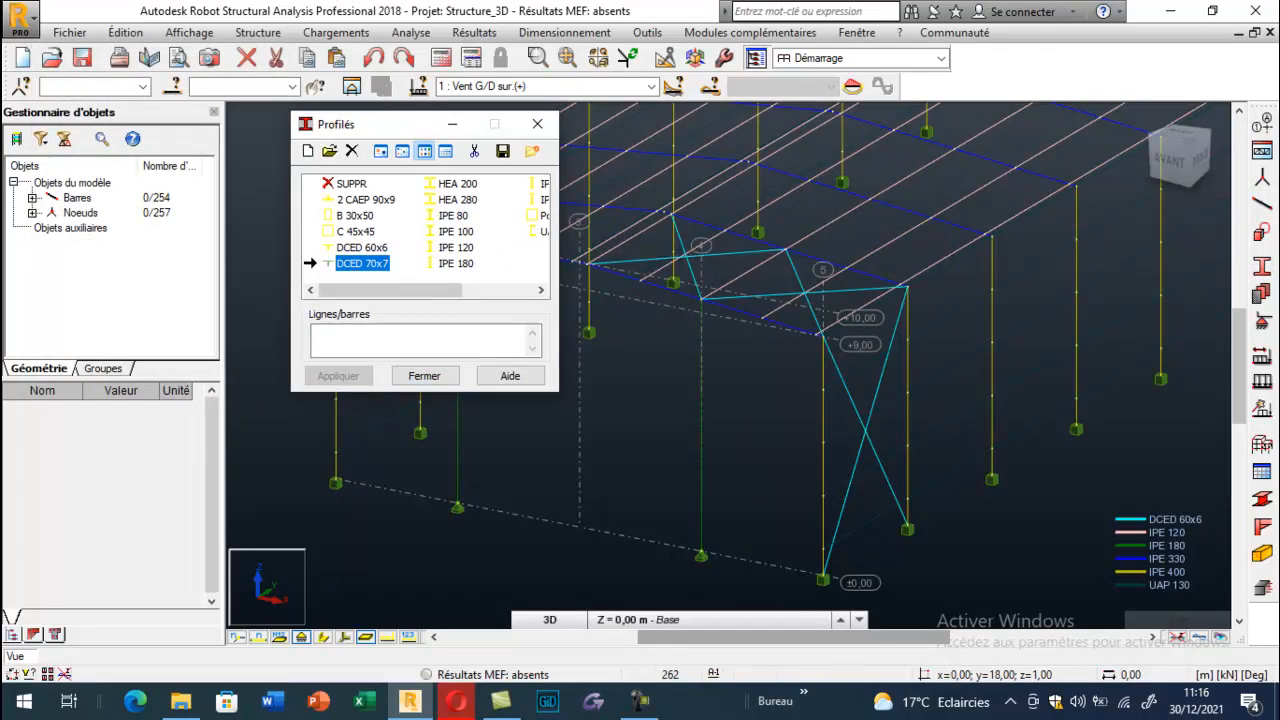
click(864, 432)
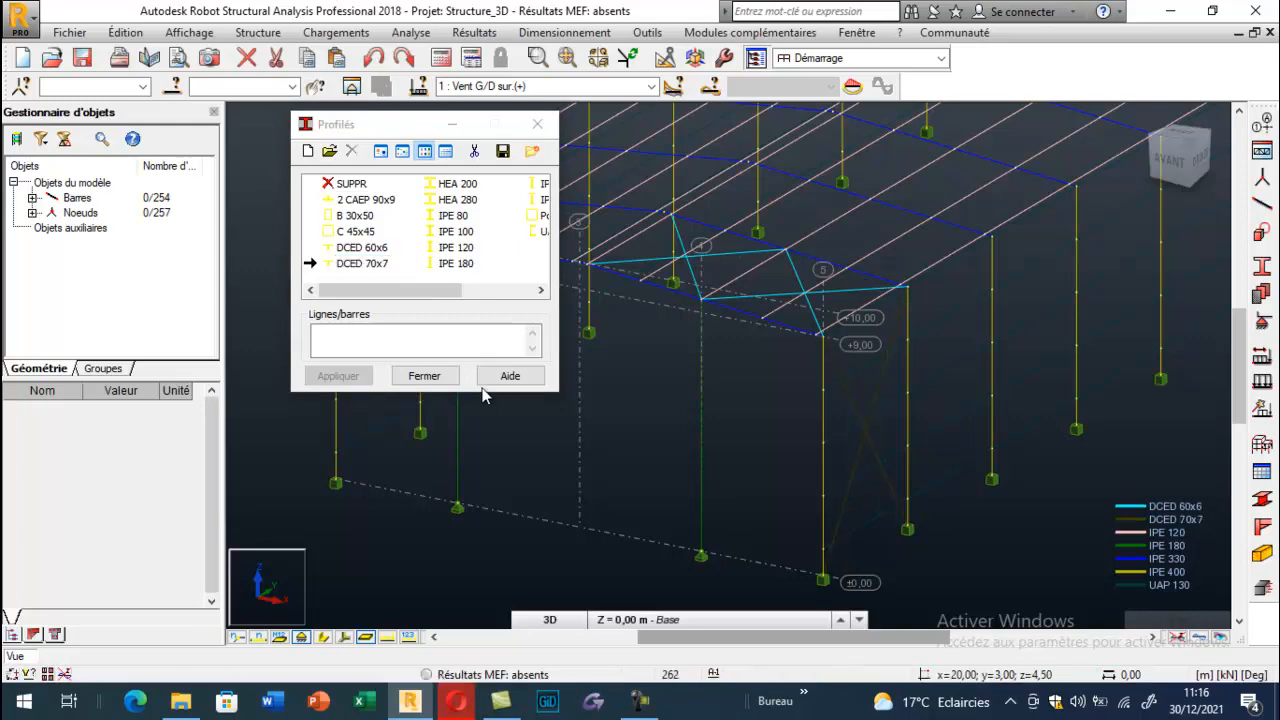
click(424, 376)
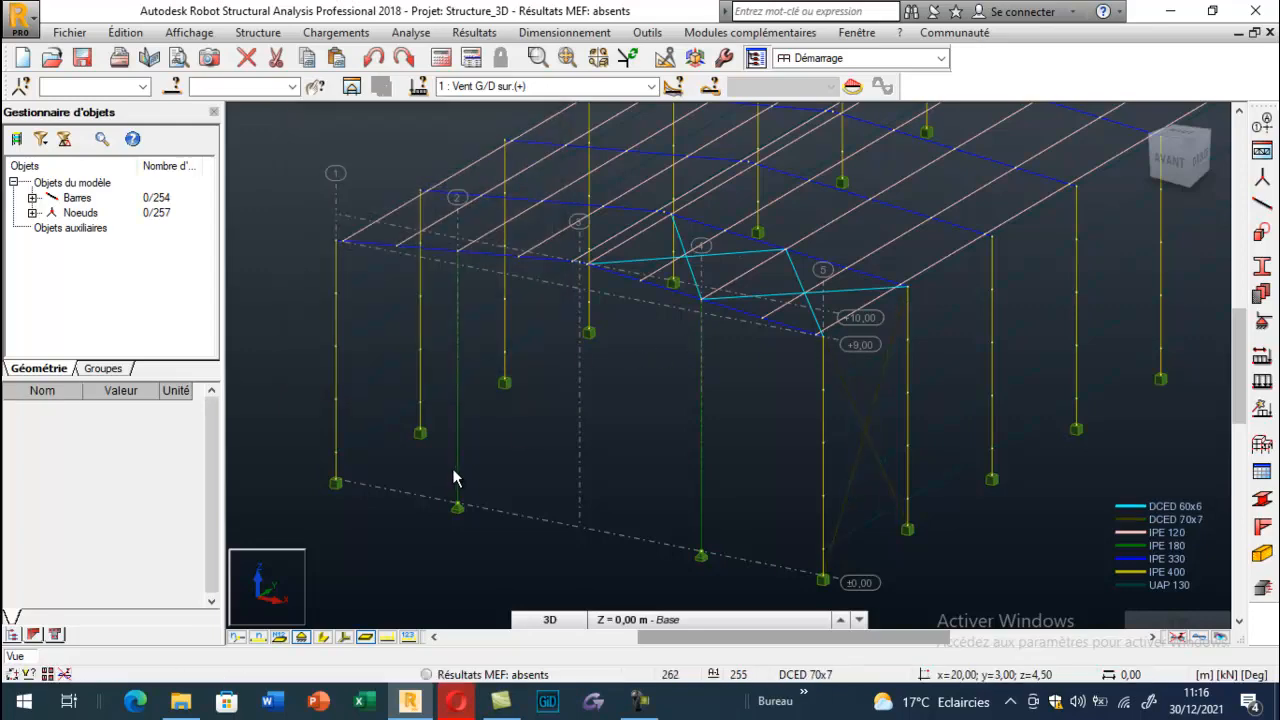
Step: Show the bars with their section shapes and examine the roof bracing crossings and its connections at the eaves
click(322, 638)
scroll(786, 270, up, 3)
scroll(958, 348, up, 5)
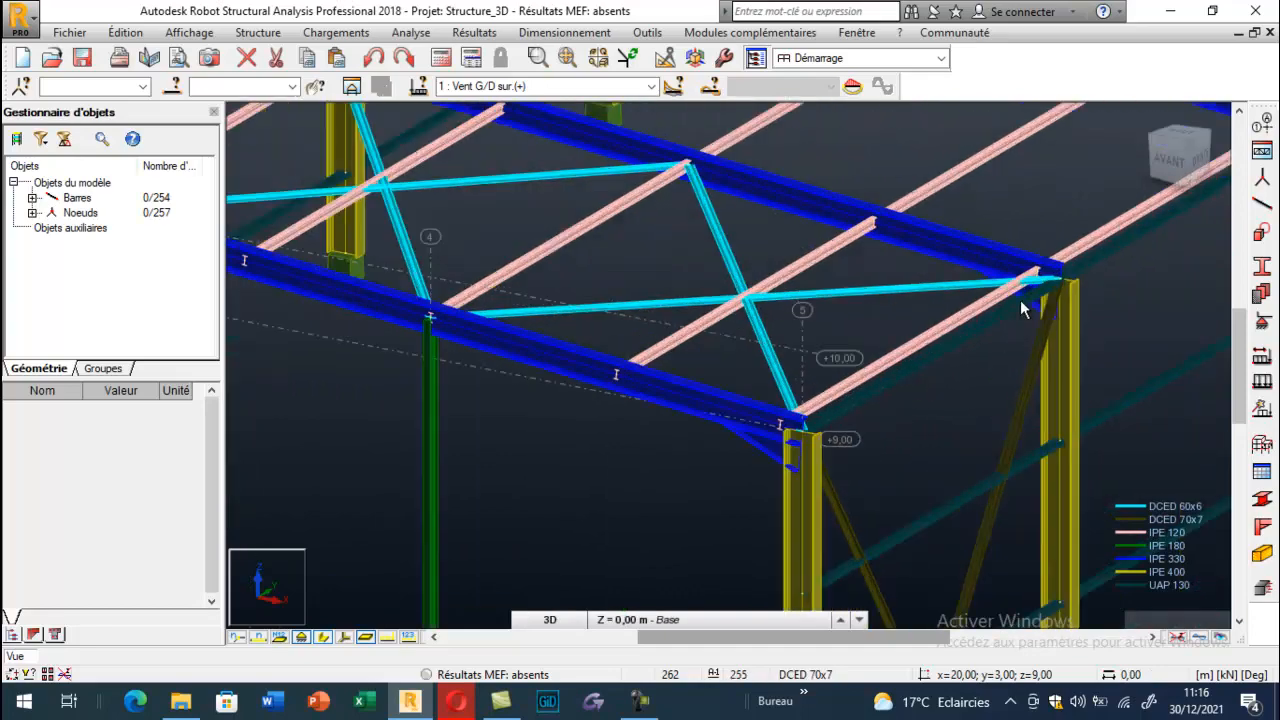
scroll(762, 279, down, 3)
scroll(556, 283, up, 2)
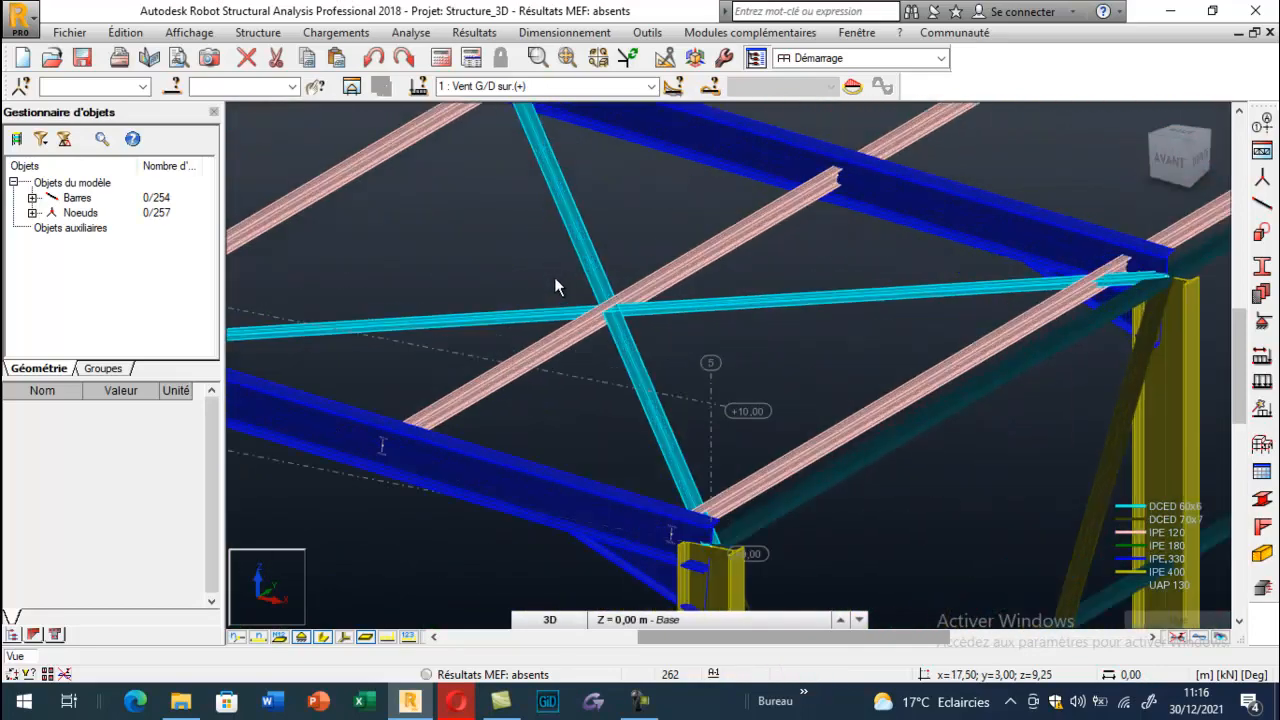
scroll(639, 334, up, 2)
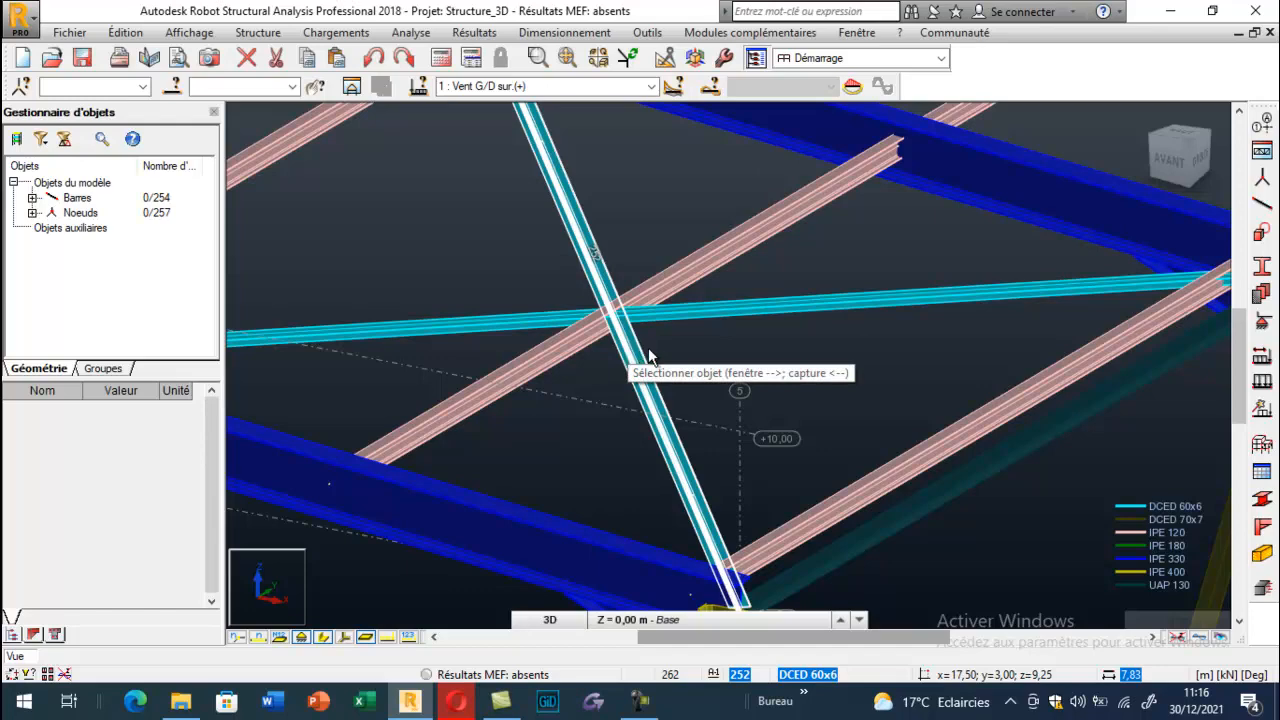
scroll(630, 352, down, 6)
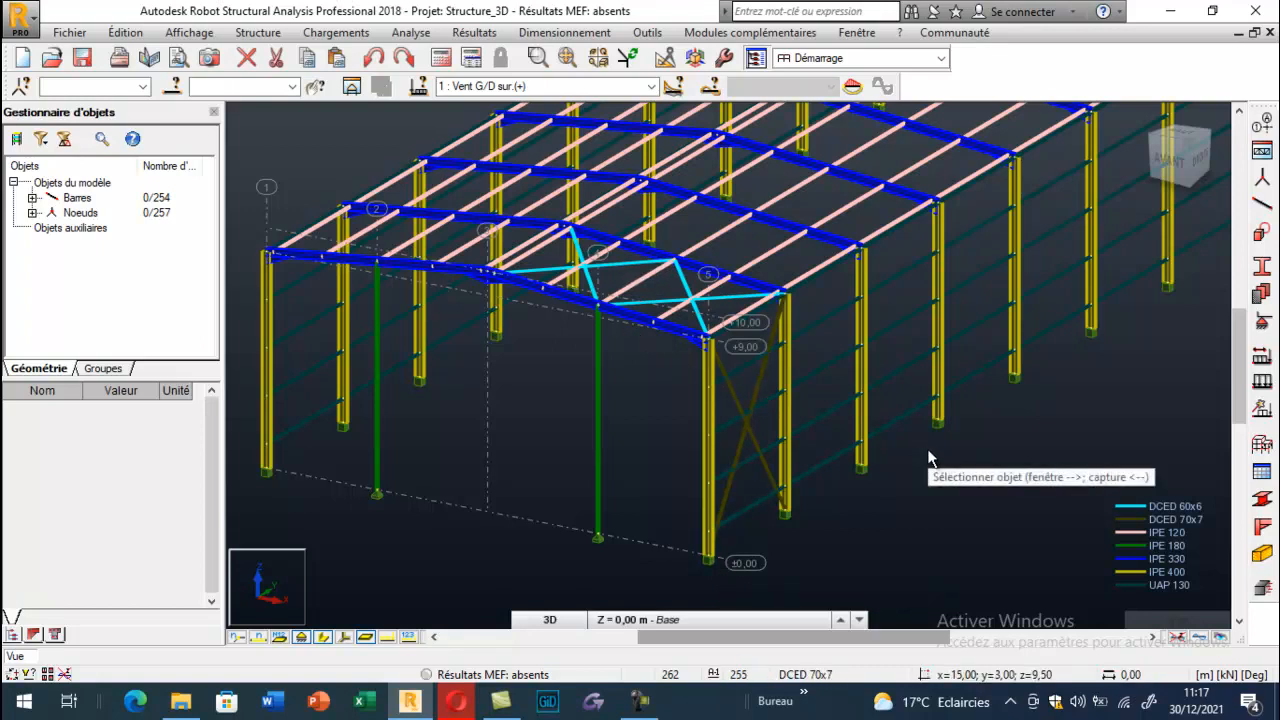
Step: Define bracing bars 249 to 254 in the first roof and side wall bays as truss bars transferring only axial forces
click(1262, 446)
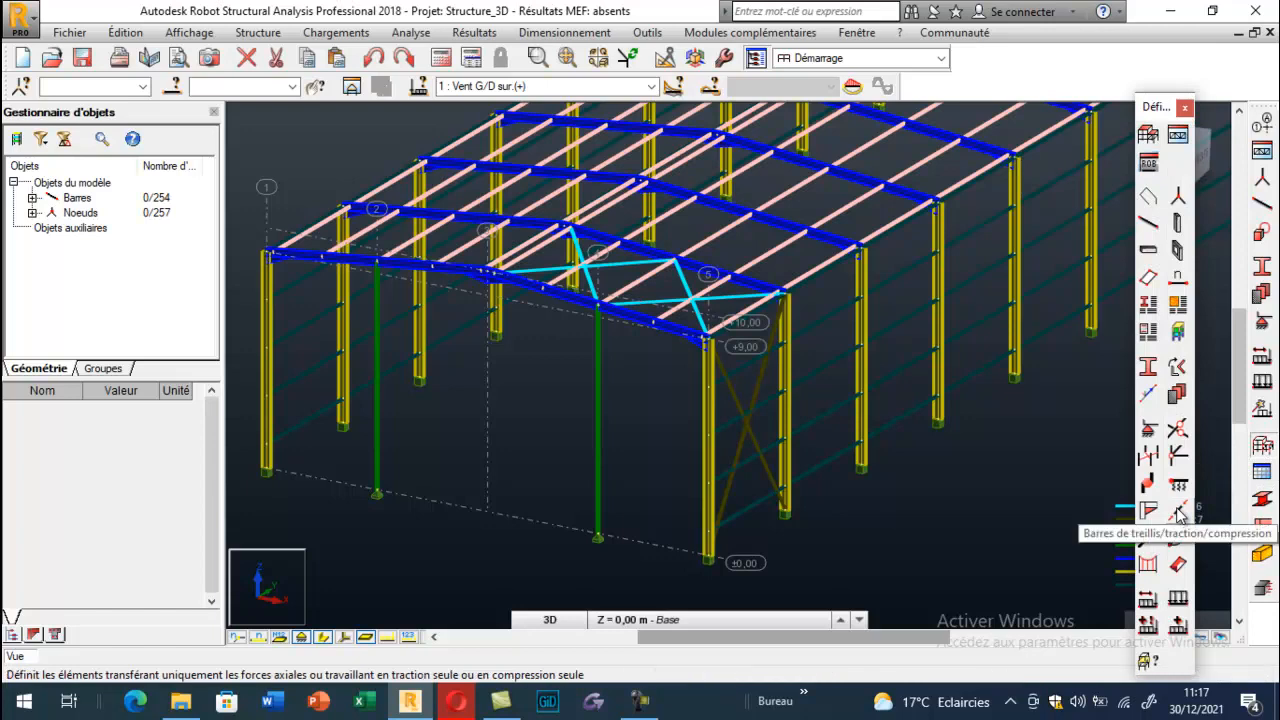
click(1178, 514)
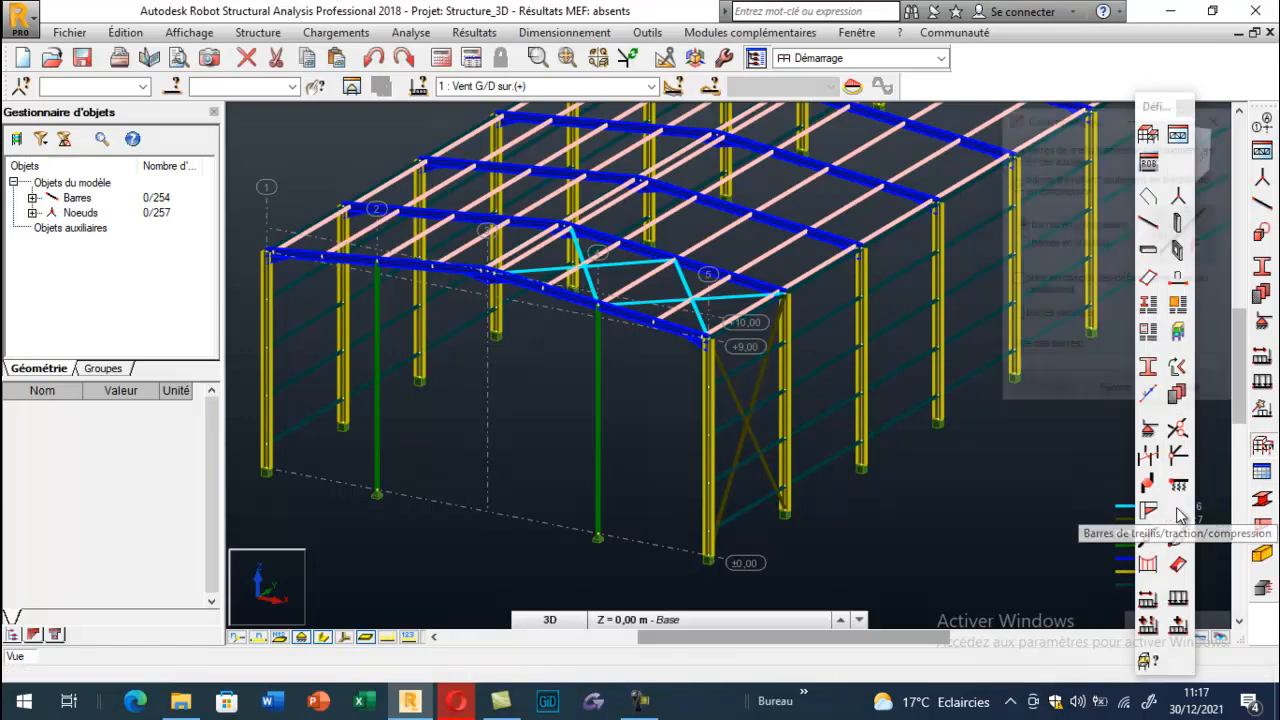
click(1016, 184)
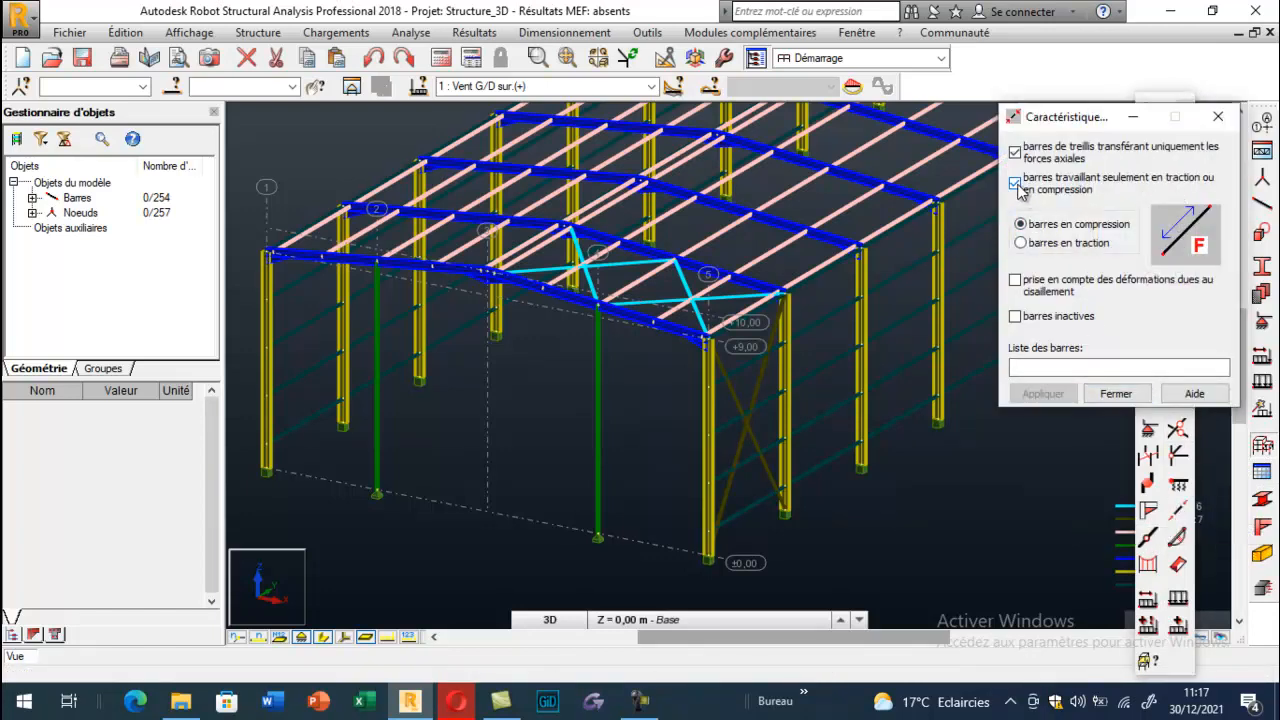
click(1016, 184)
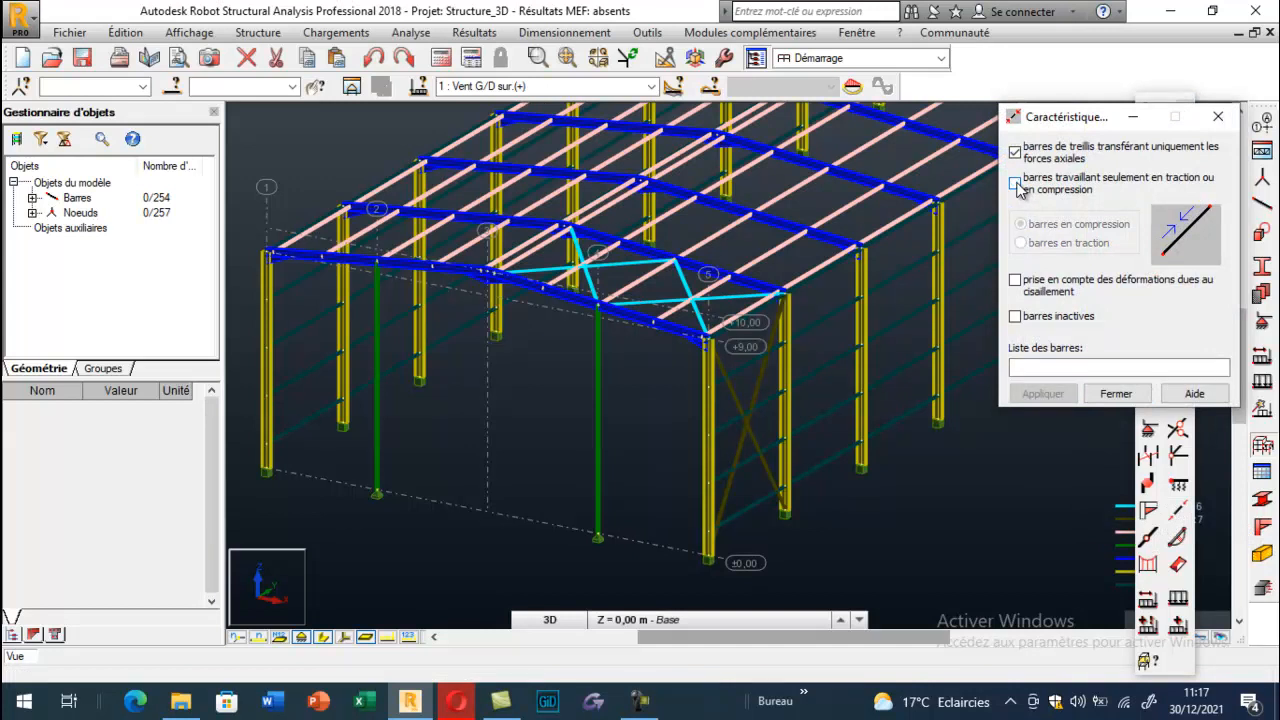
click(1054, 367)
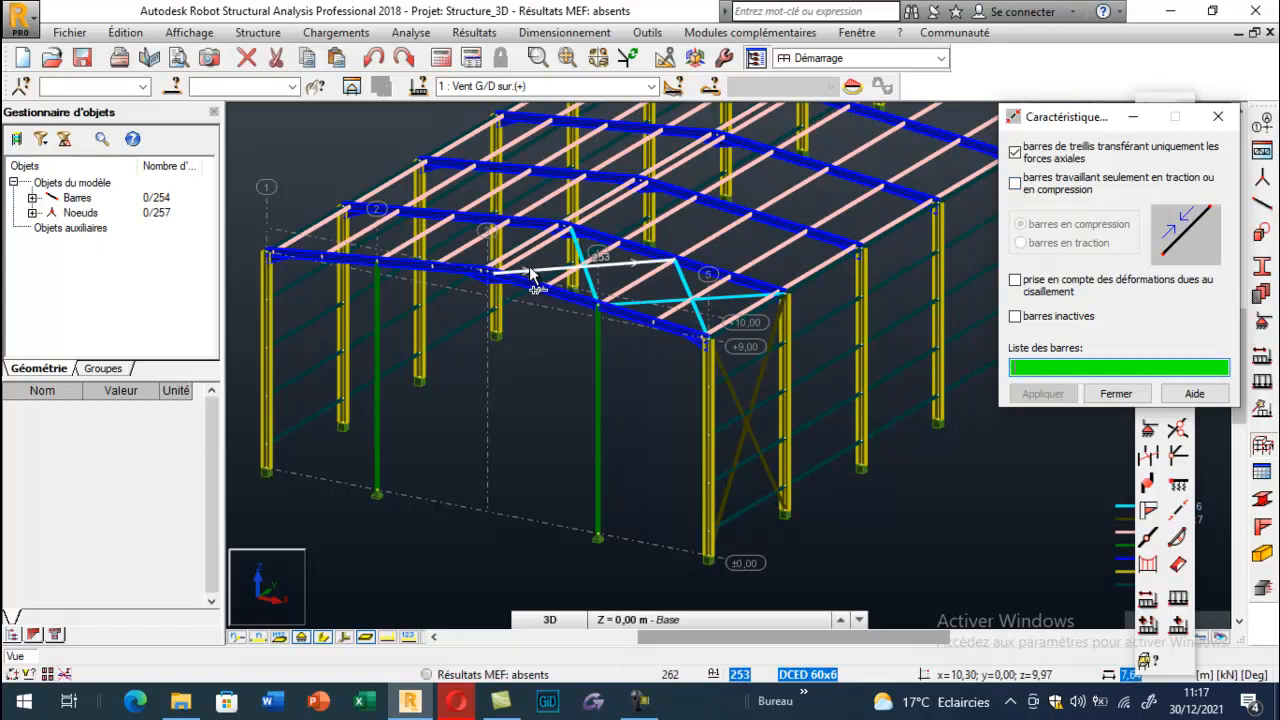
click(578, 255)
ctrl+click(590, 280)
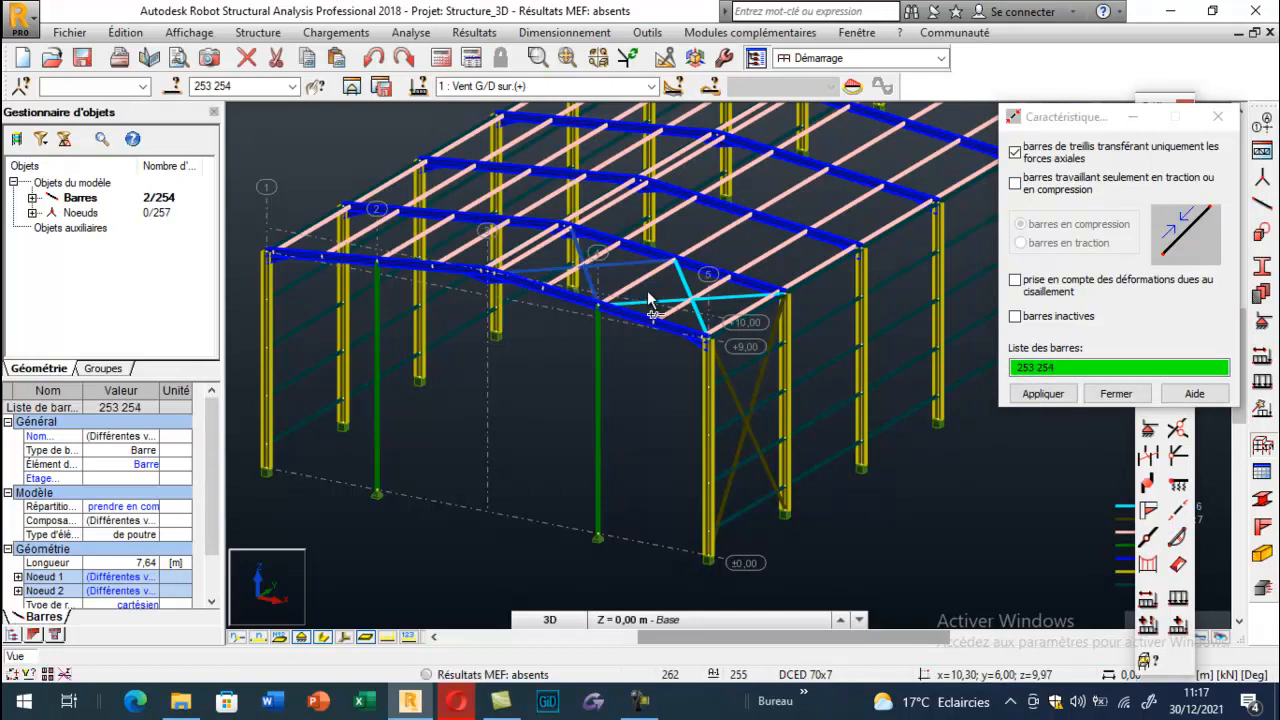
ctrl+click(664, 297)
ctrl+click(686, 287)
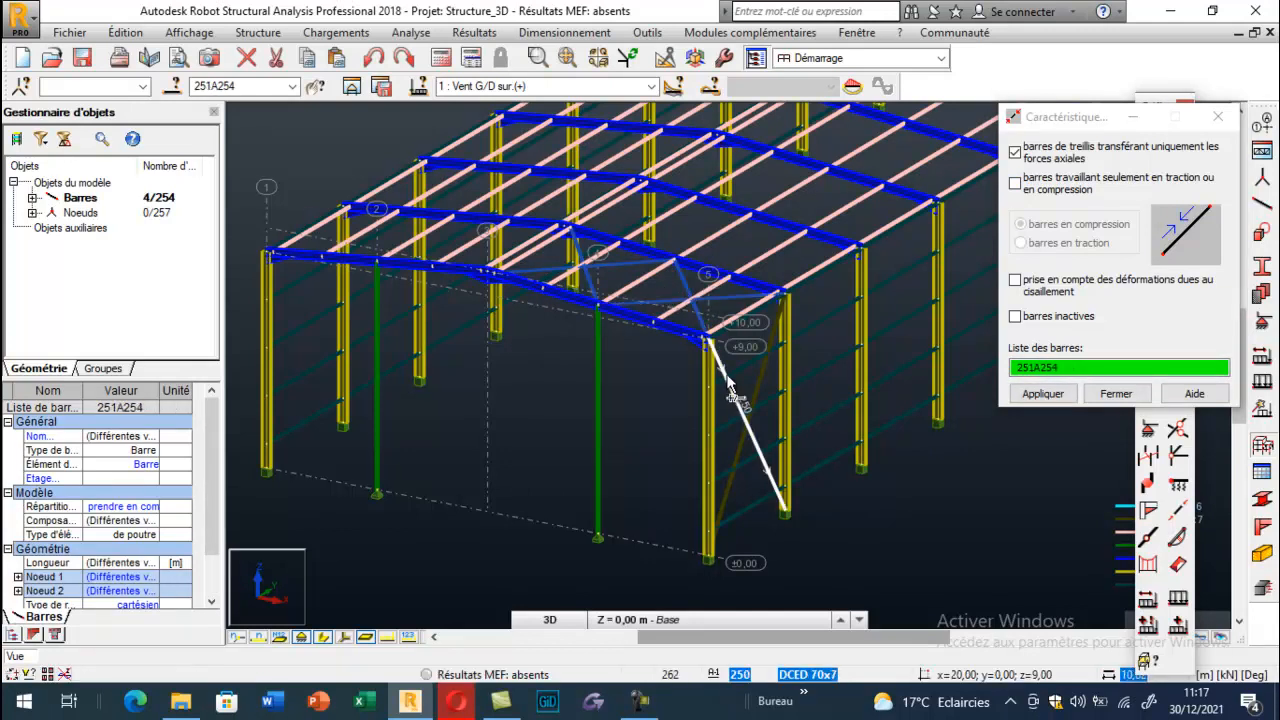
ctrl+click(736, 386)
ctrl+click(758, 388)
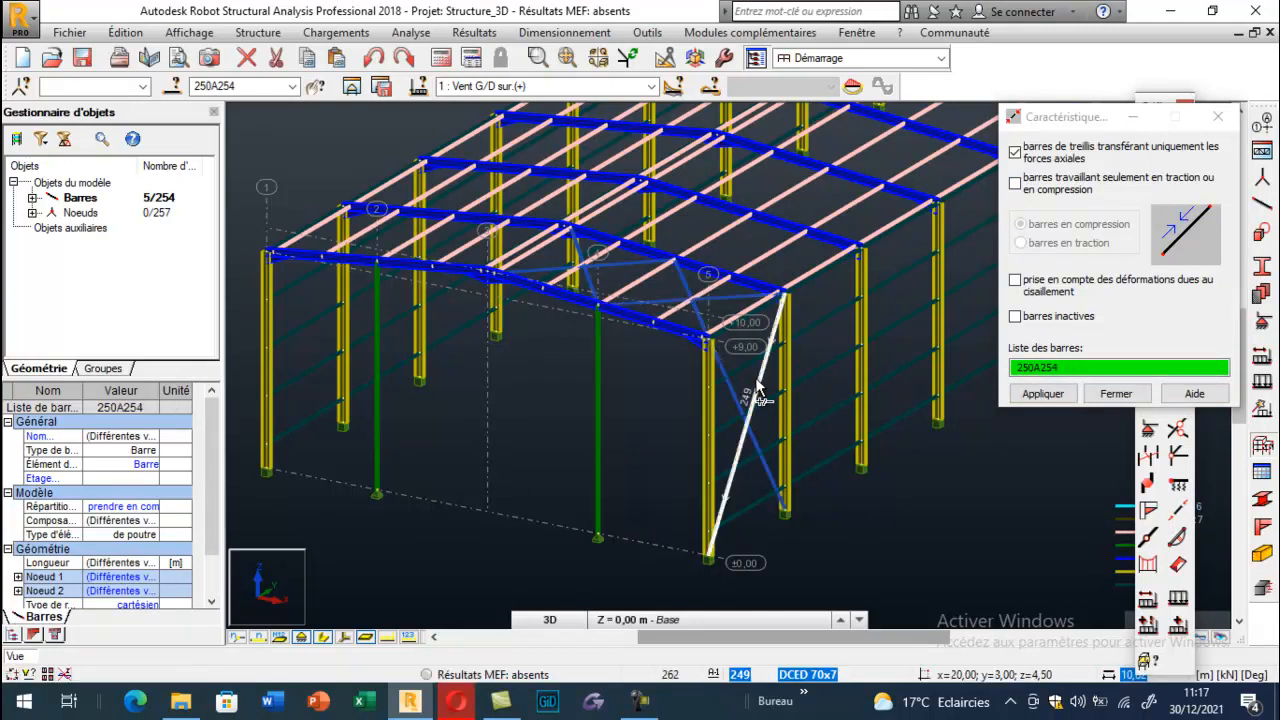
click(1050, 394)
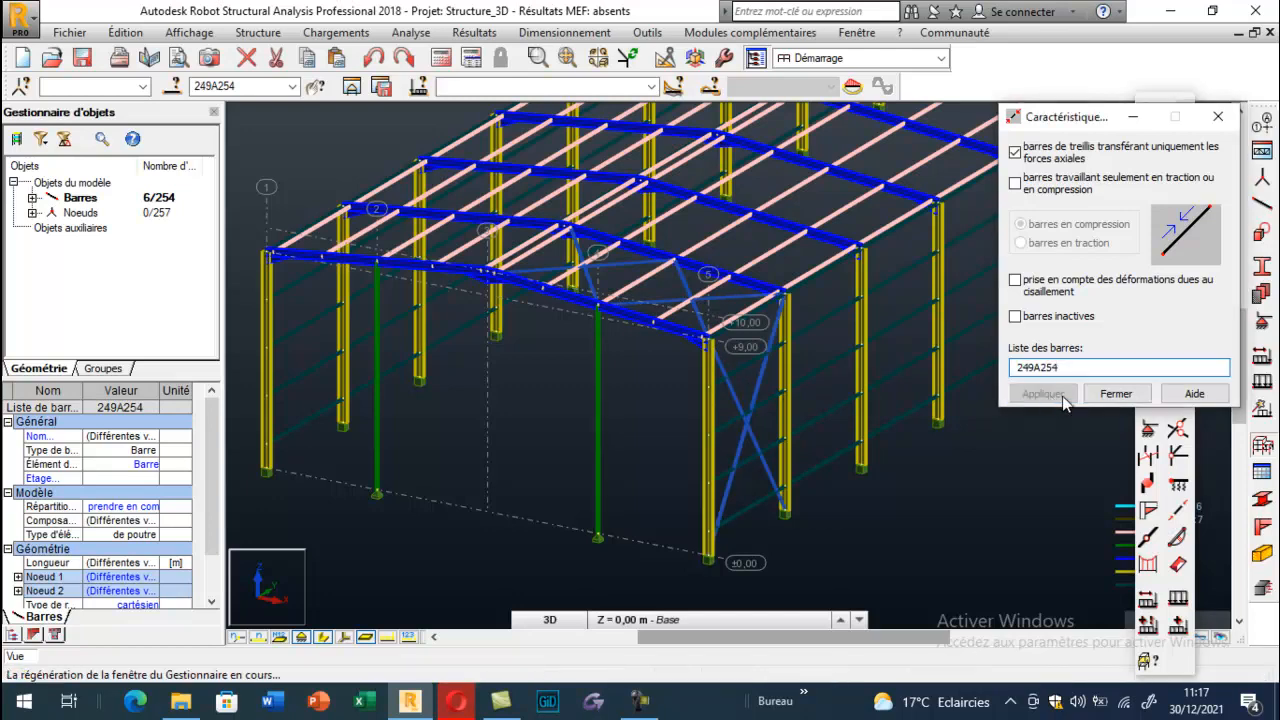
click(1106, 394)
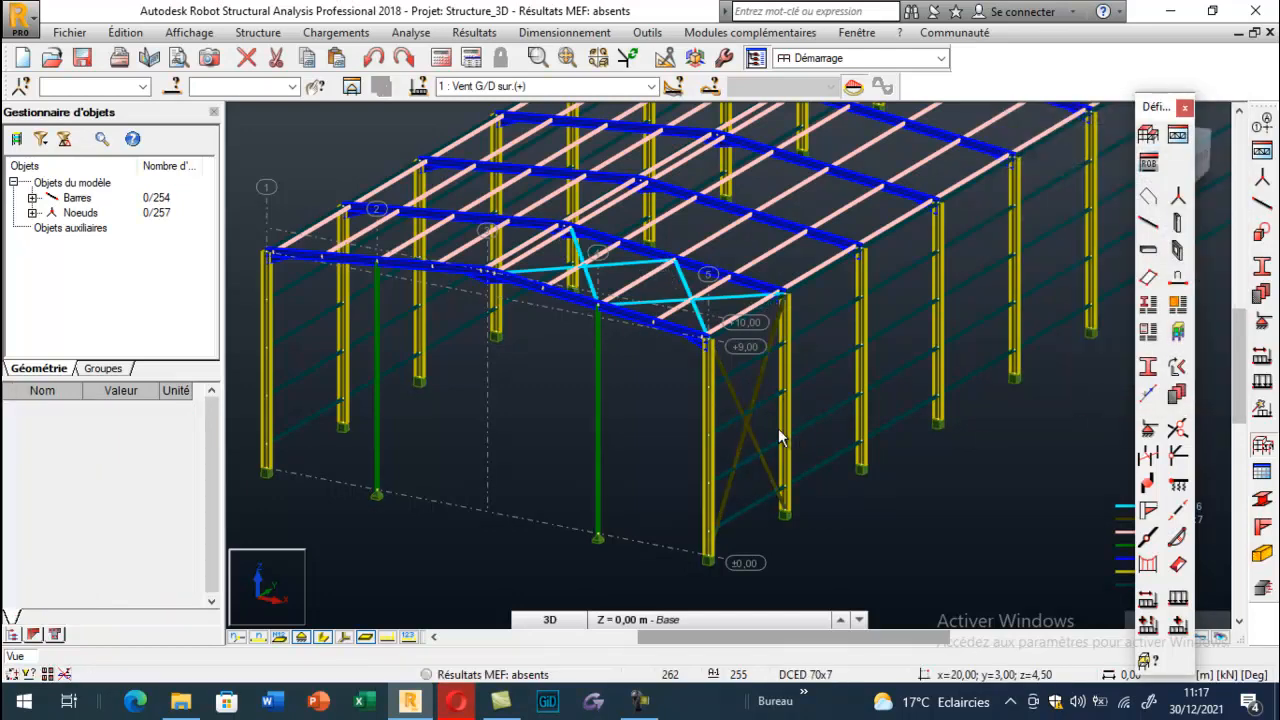
Step: Mirror copies of bracing bars 249 to 254 about the vertical YZ plane at x = 10.00 m, through the ridge
scroll(716, 385, down, 2)
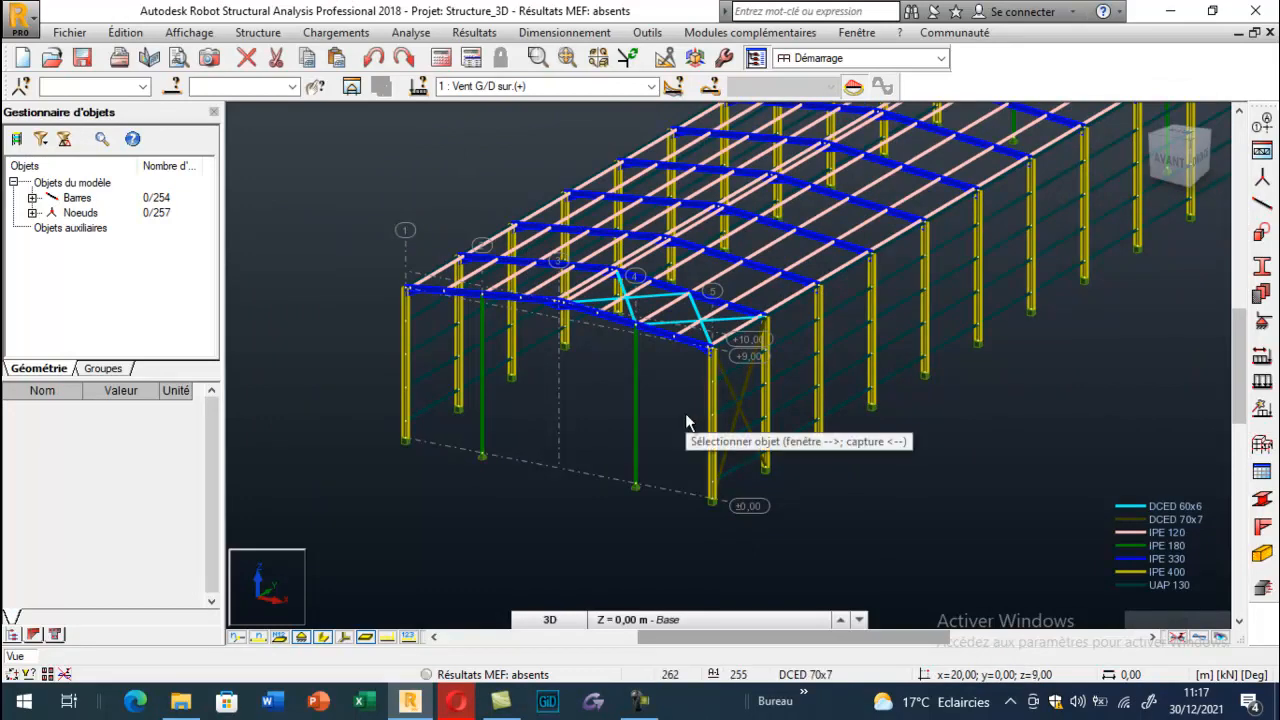
scroll(597, 279, up, 2)
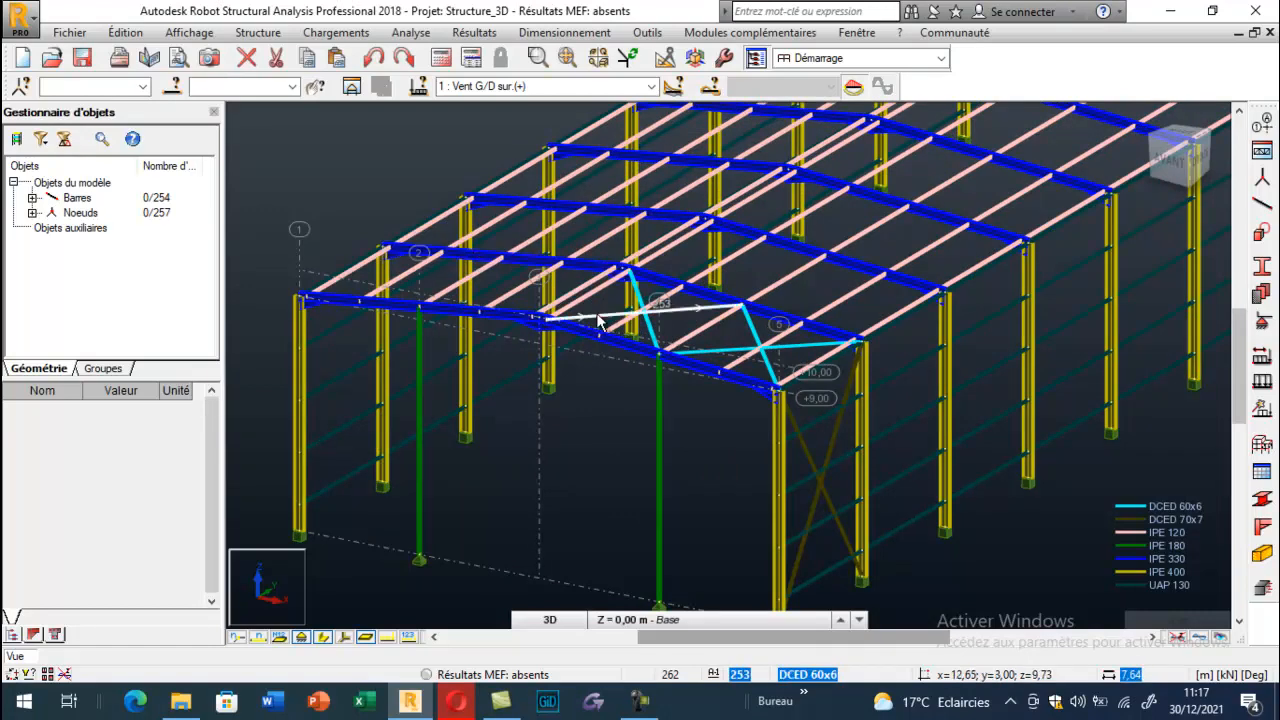
click(607, 316)
ctrl+click(641, 297)
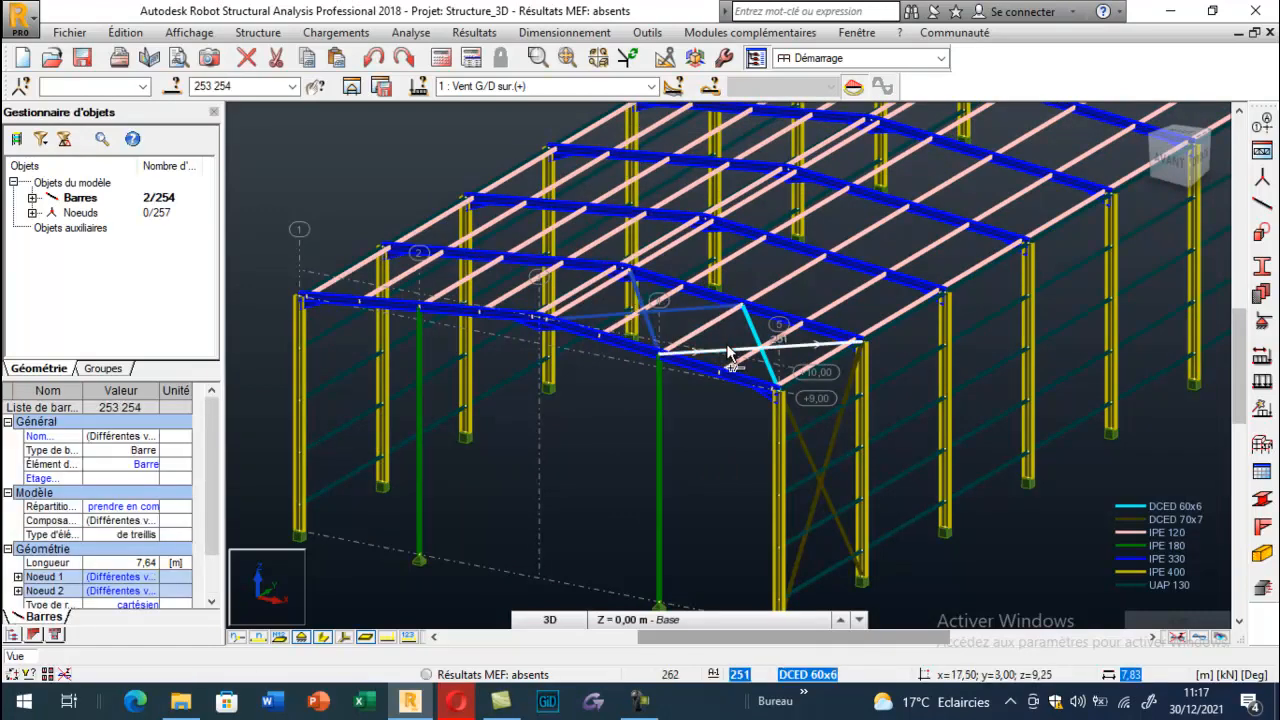
ctrl+click(735, 350)
ctrl+click(758, 341)
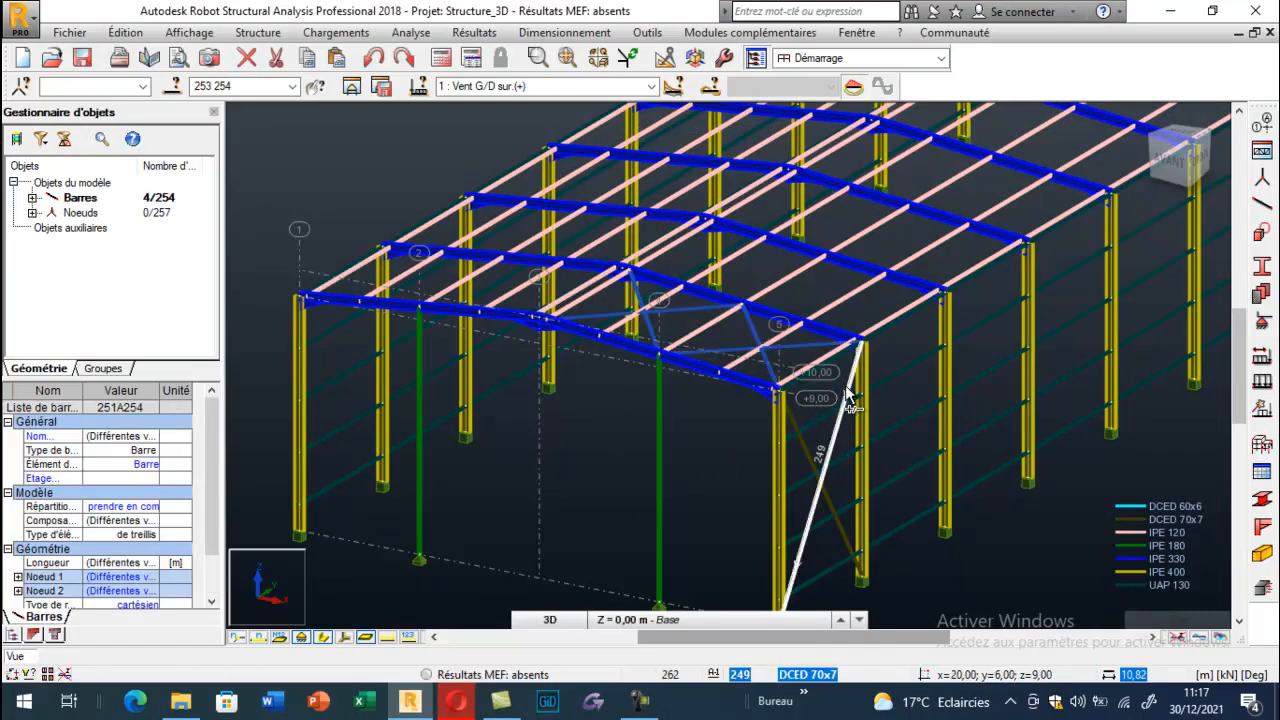
ctrl+click(842, 408)
ctrl+click(796, 432)
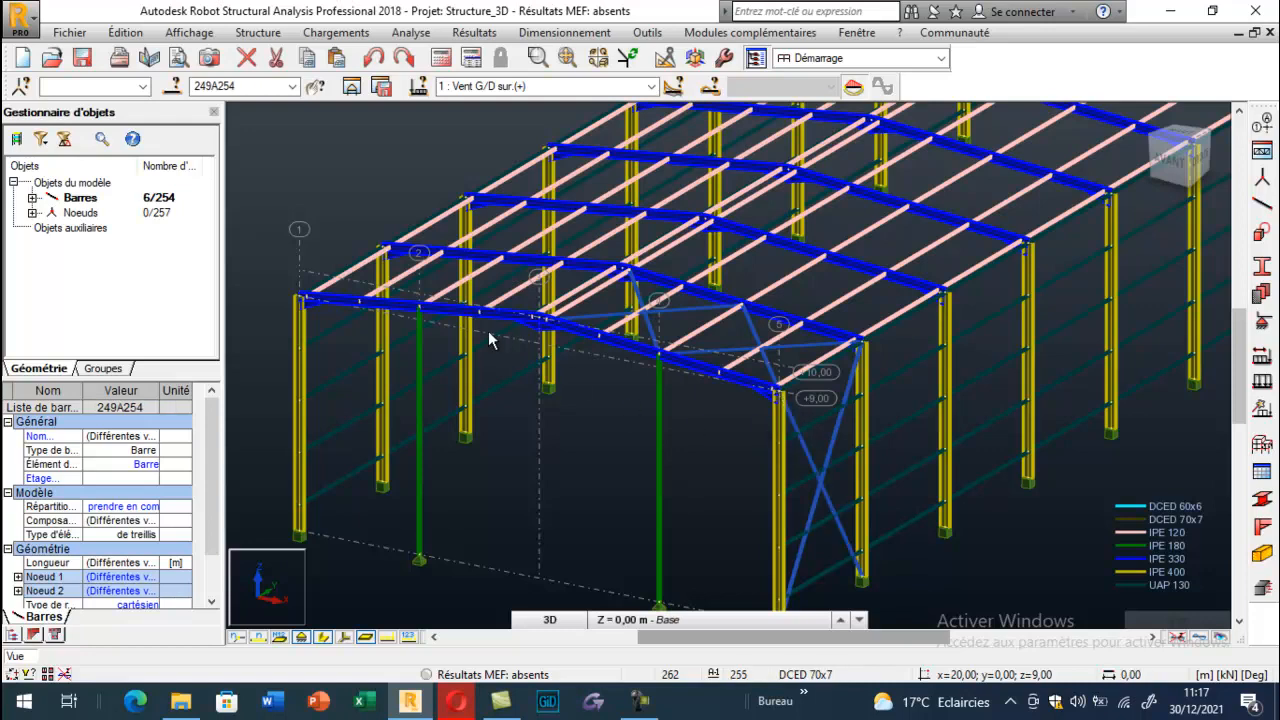
click(138, 35)
mouse_move(300, 267)
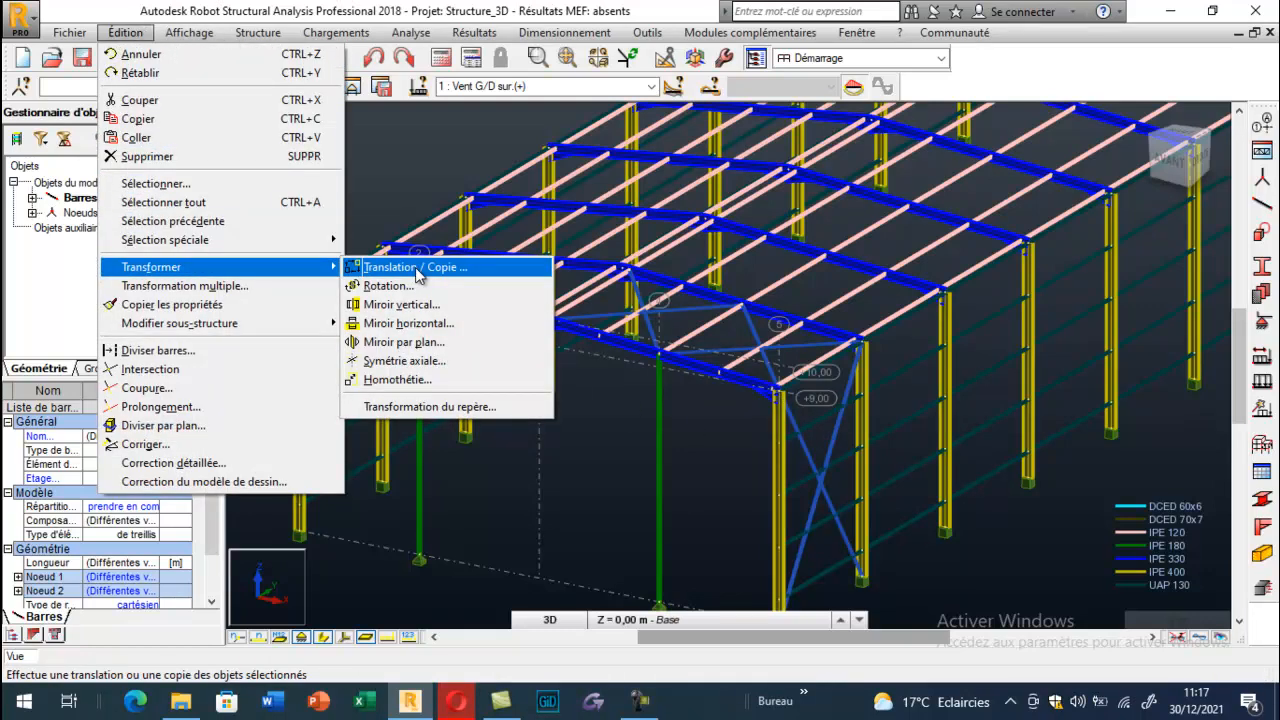
click(400, 304)
scroll(548, 323, up, 3)
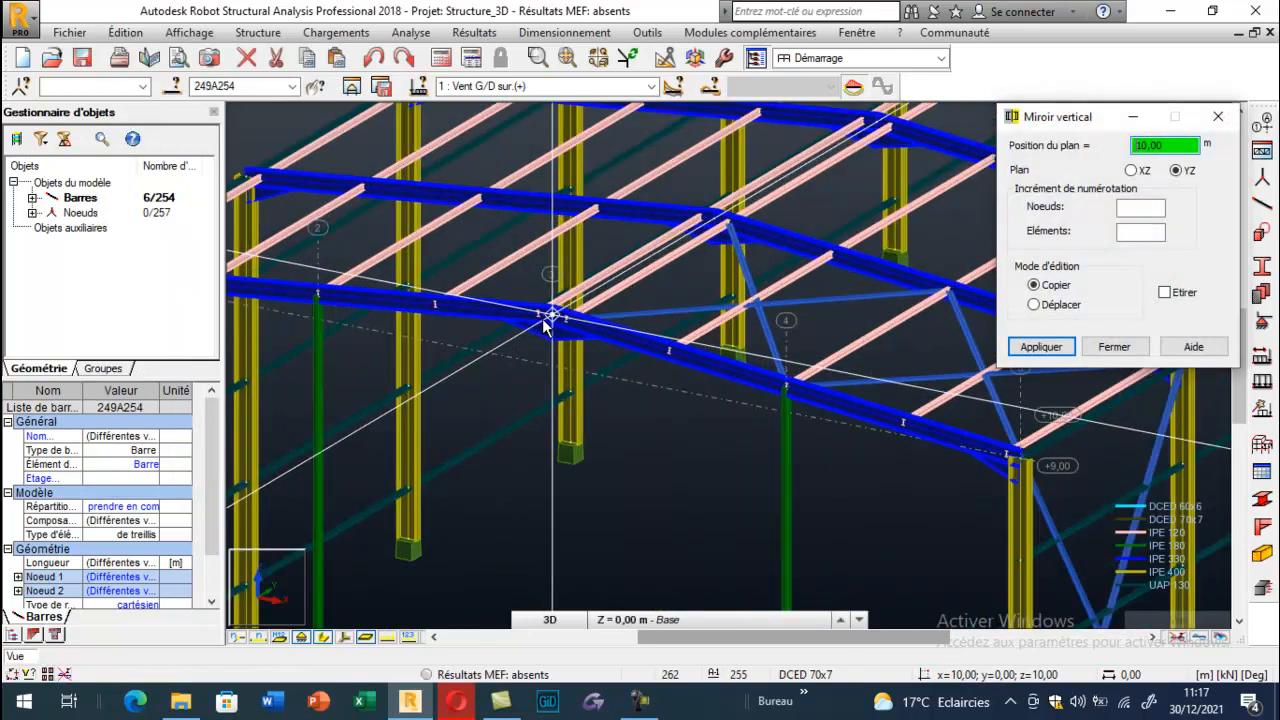
scroll(543, 319, up, 1)
click(321, 636)
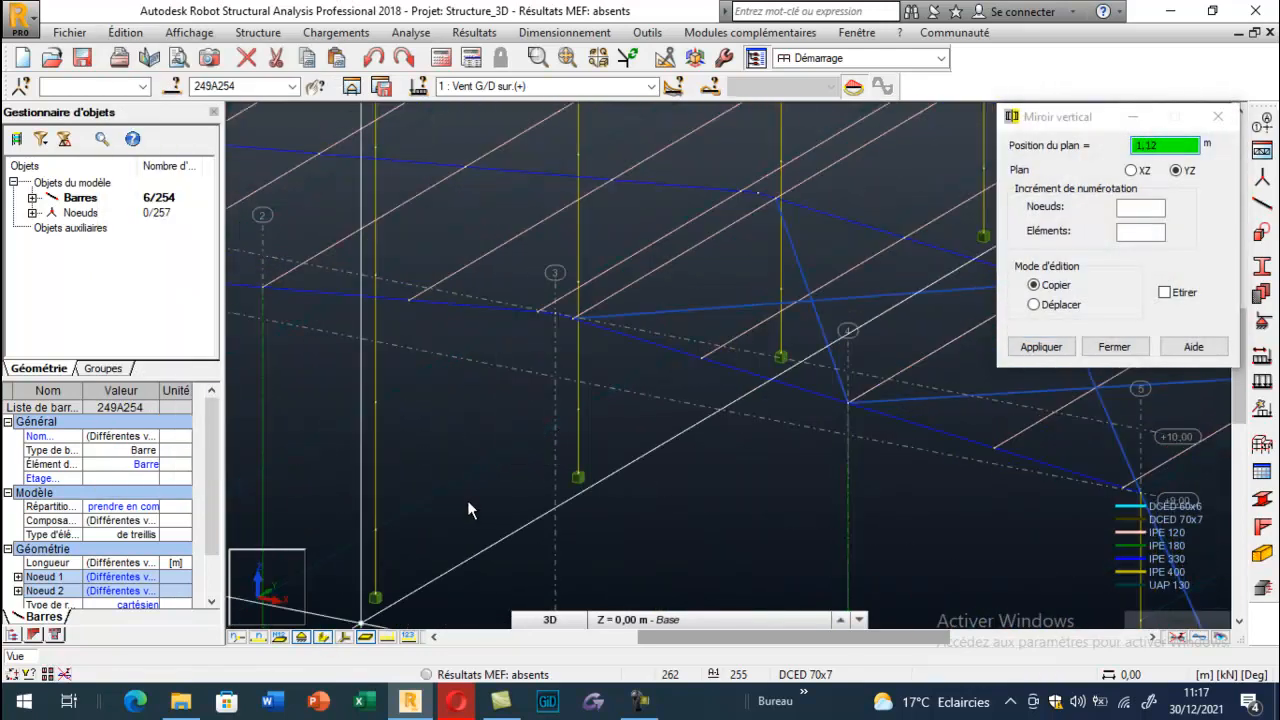
click(554, 319)
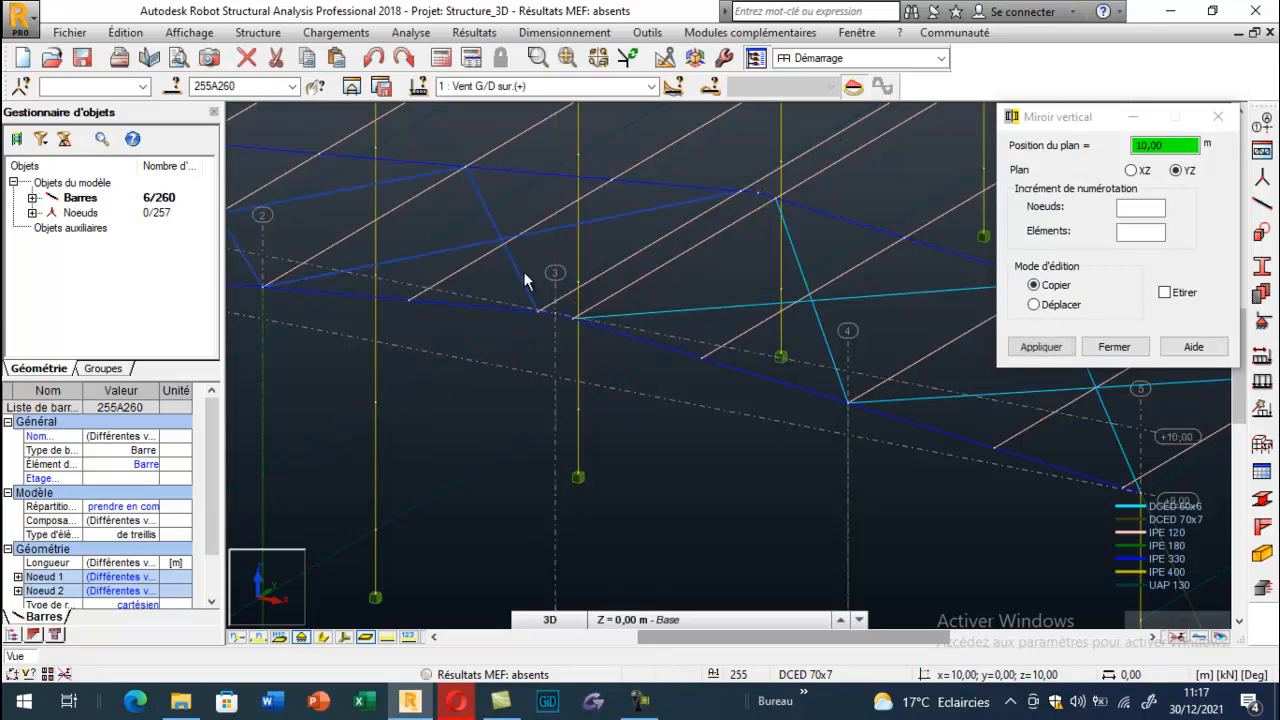
scroll(527, 280, down, 5)
click(1114, 346)
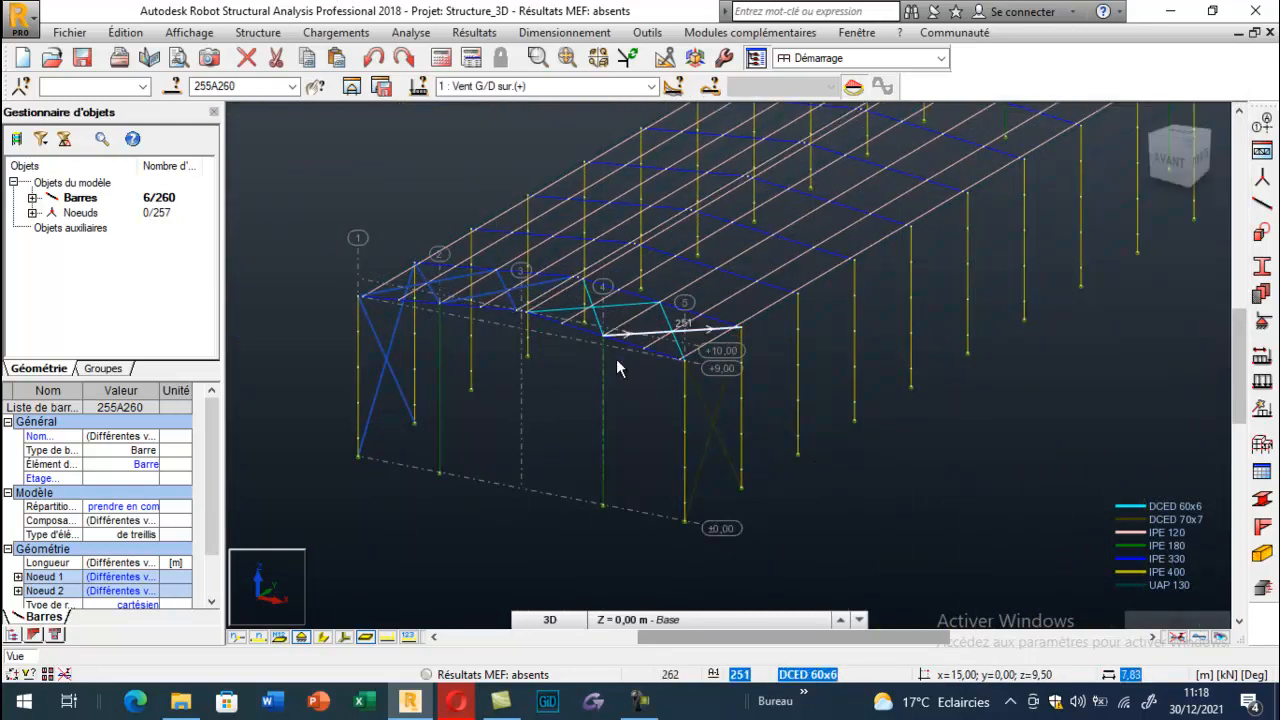
click(640, 701)
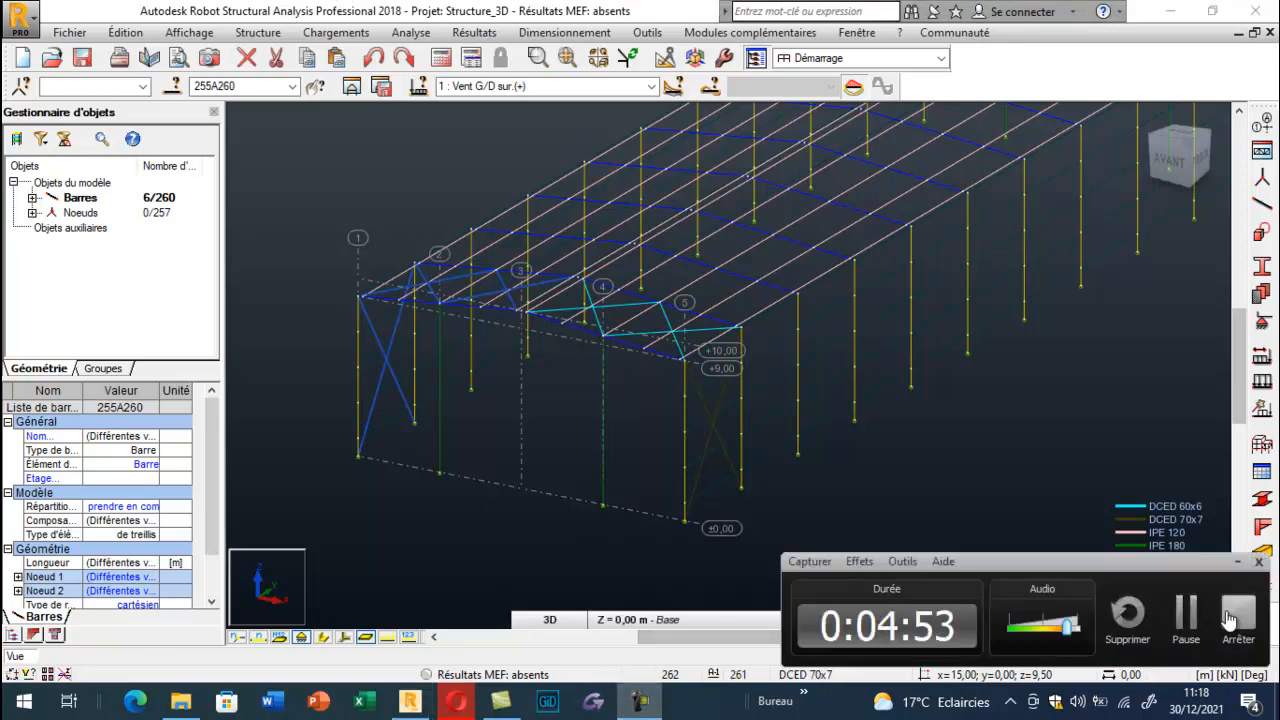
click(1229, 619)
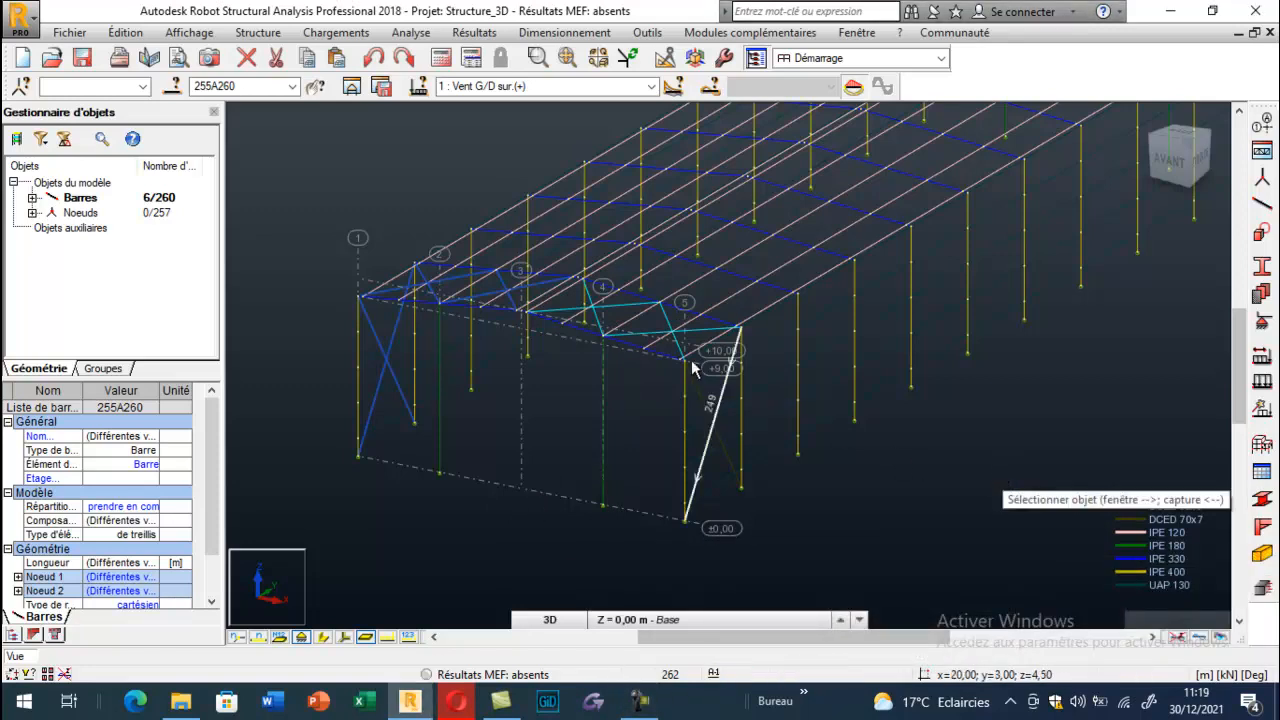
Step: Copy all twelve end-bay bracing bars to the far end bay with translation vector 0.00; 54.00; 0.00 m and one repetition
ctrl+click(565, 309)
ctrl+click(586, 292)
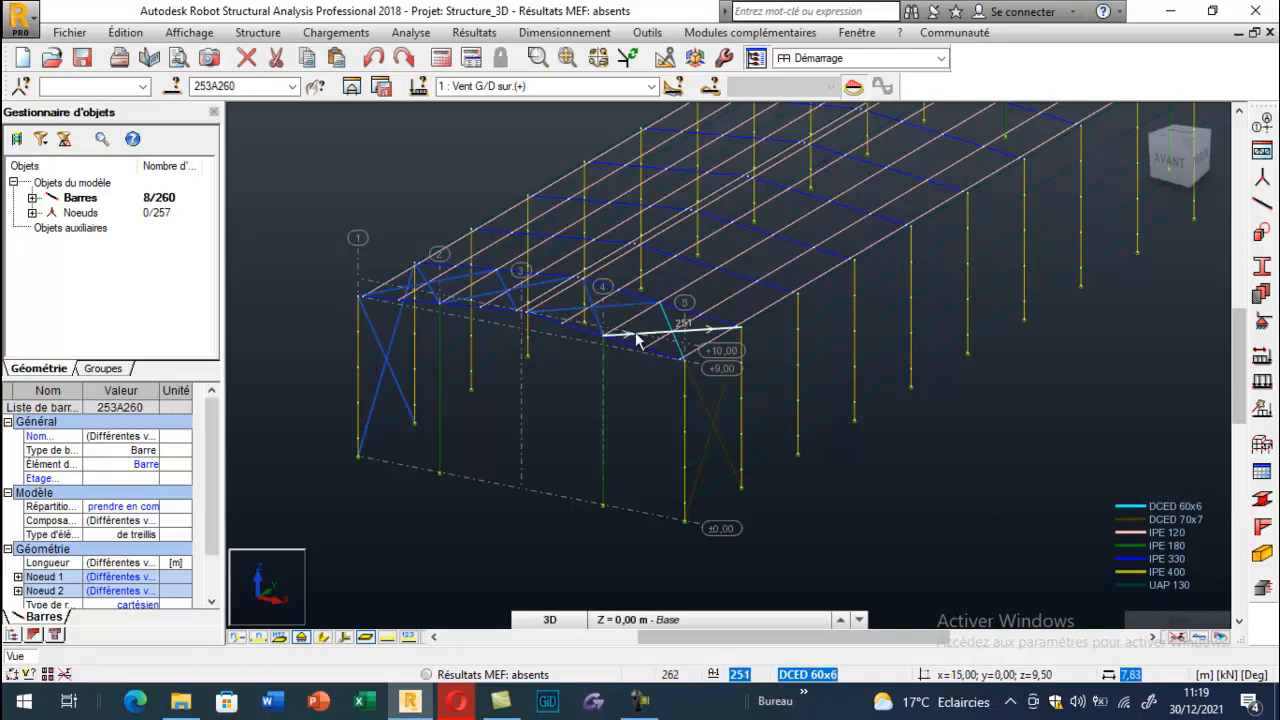
ctrl+click(640, 336)
ctrl+click(668, 322)
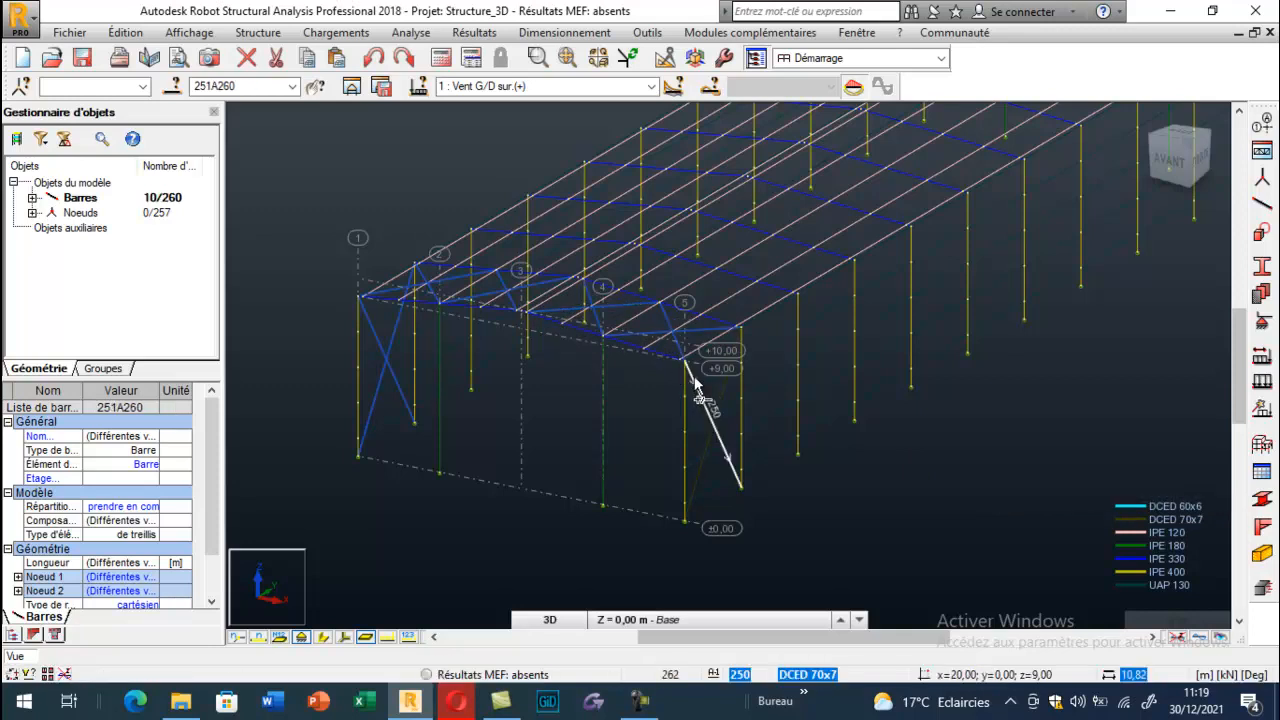
ctrl+click(712, 405)
ctrl+click(719, 446)
click(126, 32)
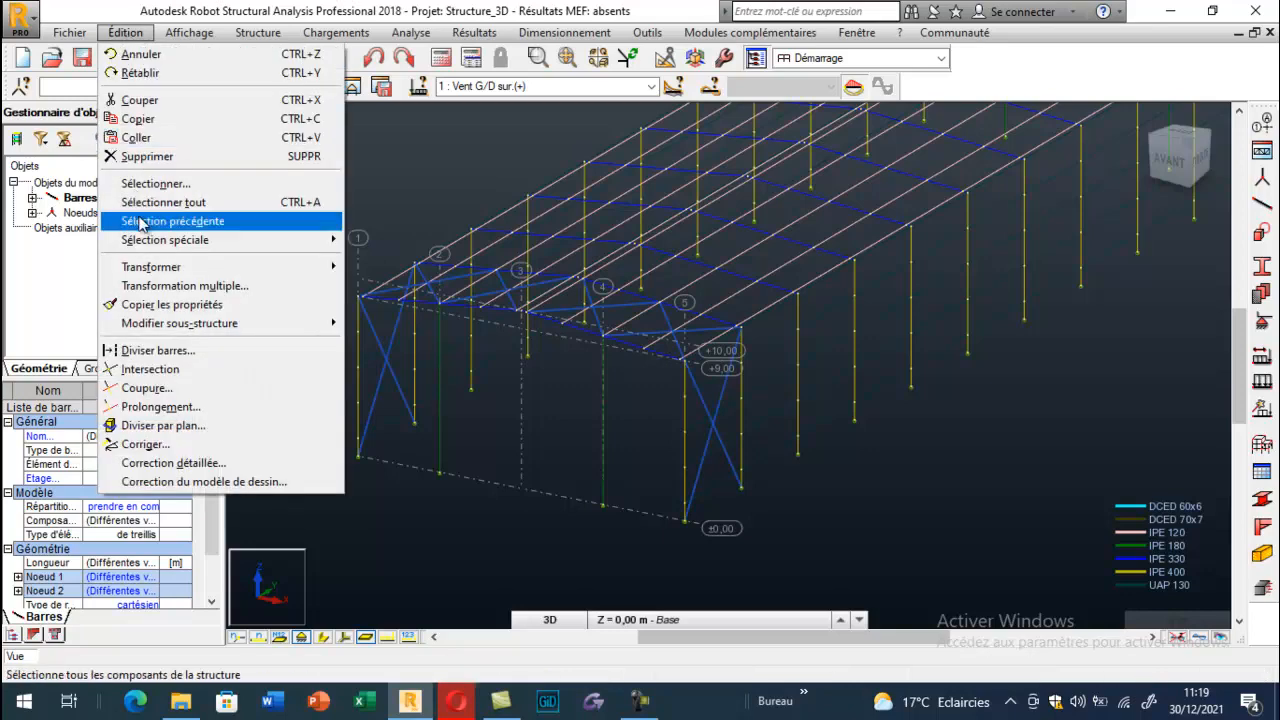
mouse_move(150, 267)
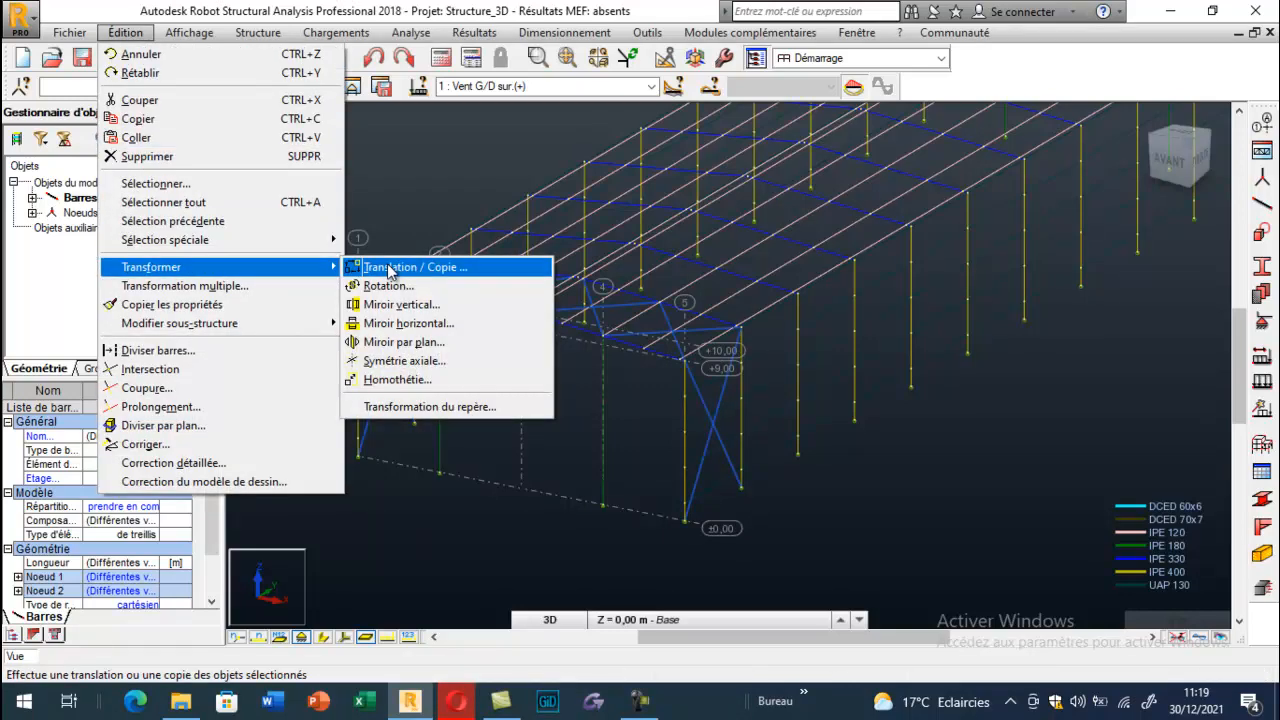
click(390, 270)
scroll(740, 335, up, 5)
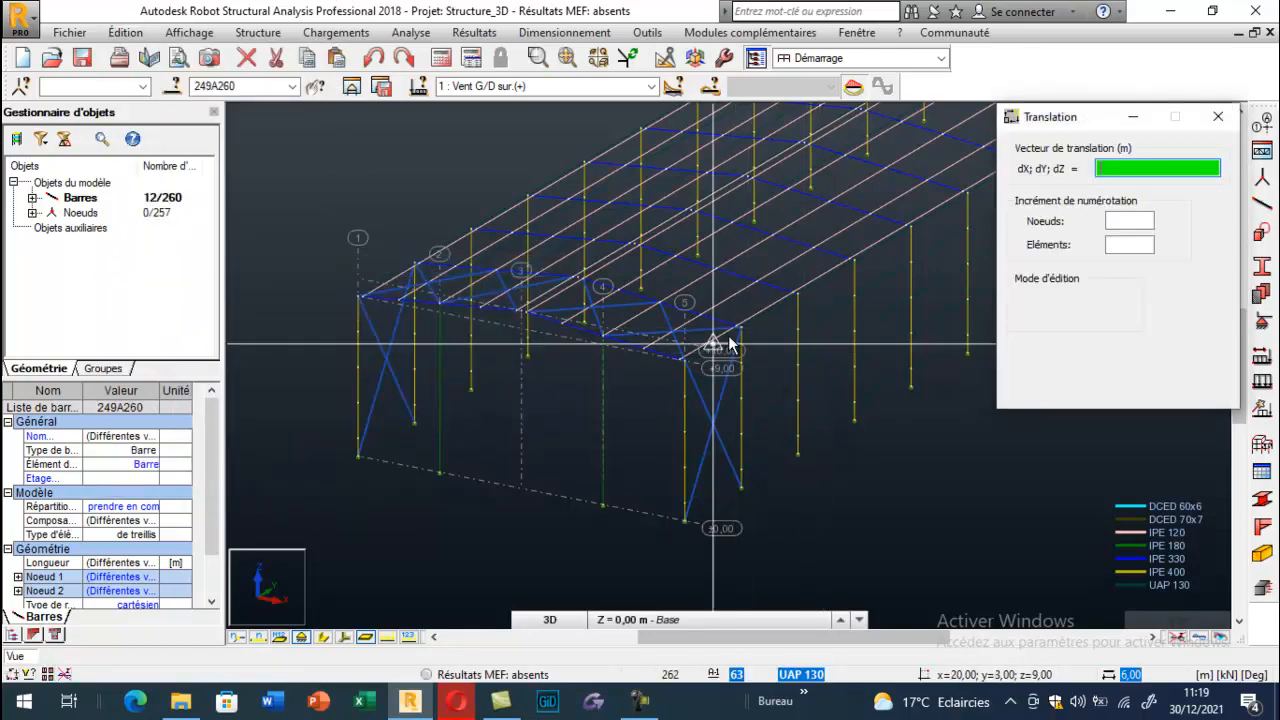
click(722, 319)
scroll(586, 374, down, 5)
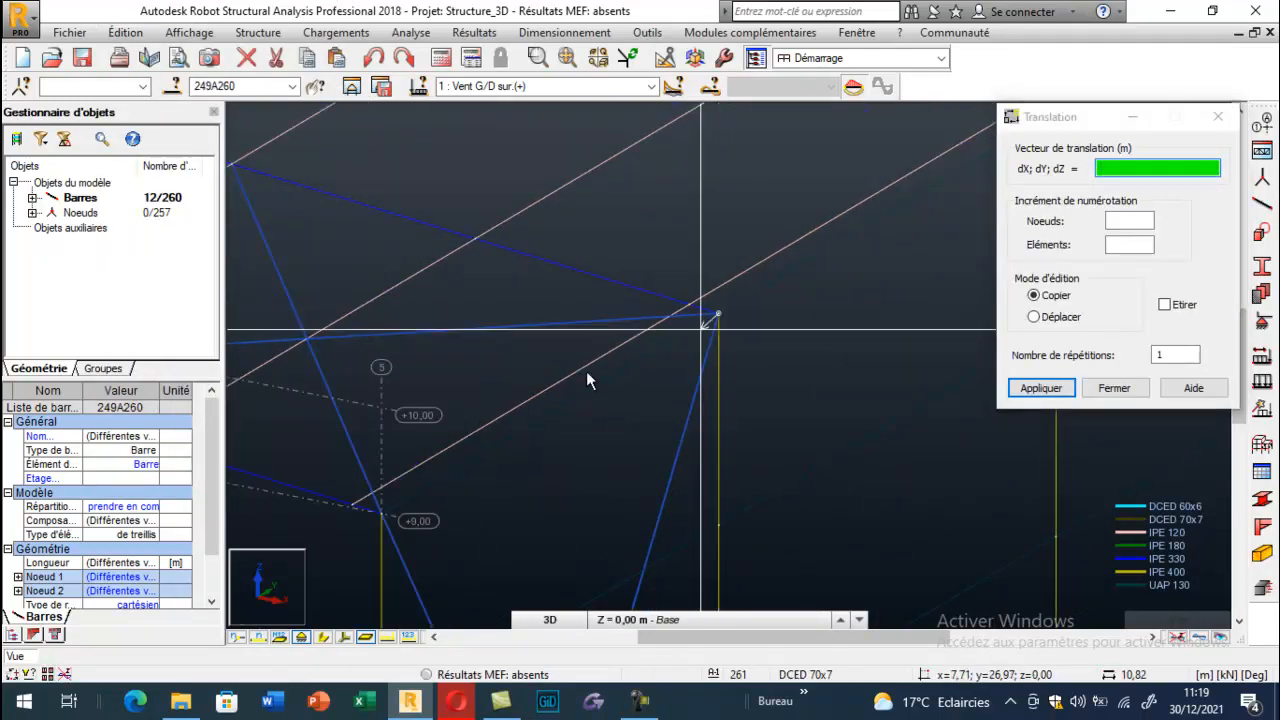
scroll(778, 250, up, 5)
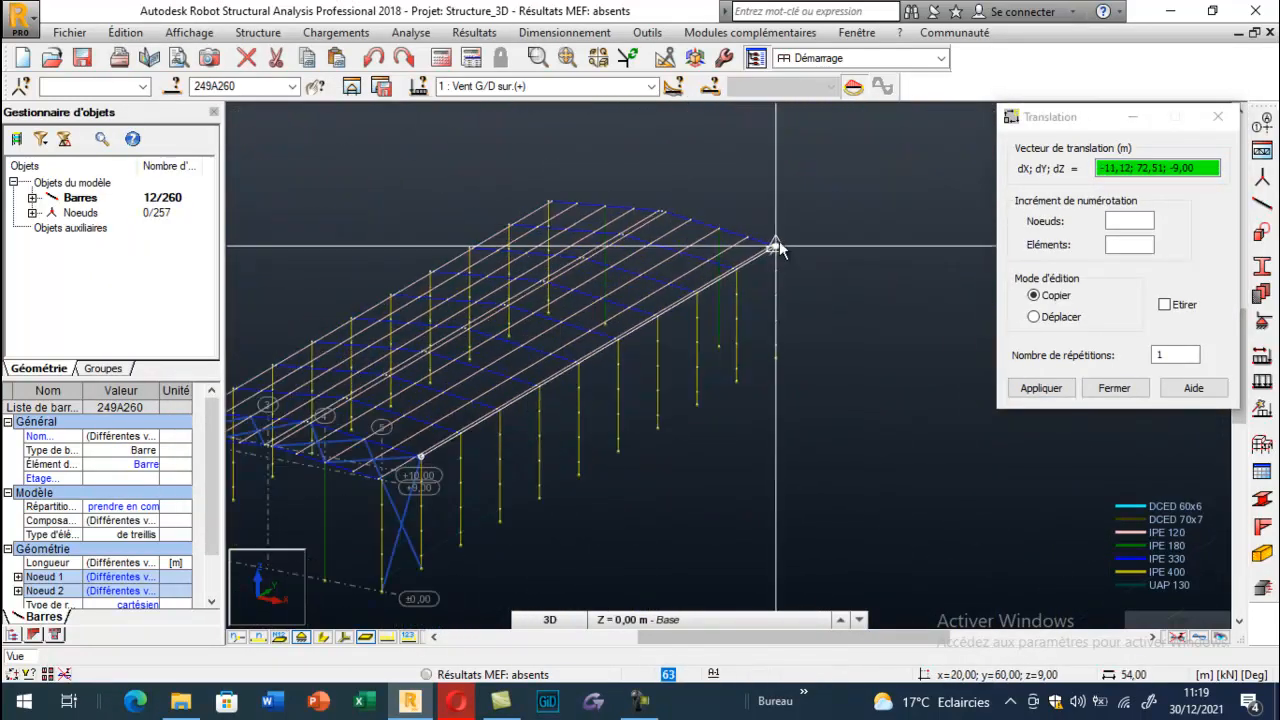
click(768, 255)
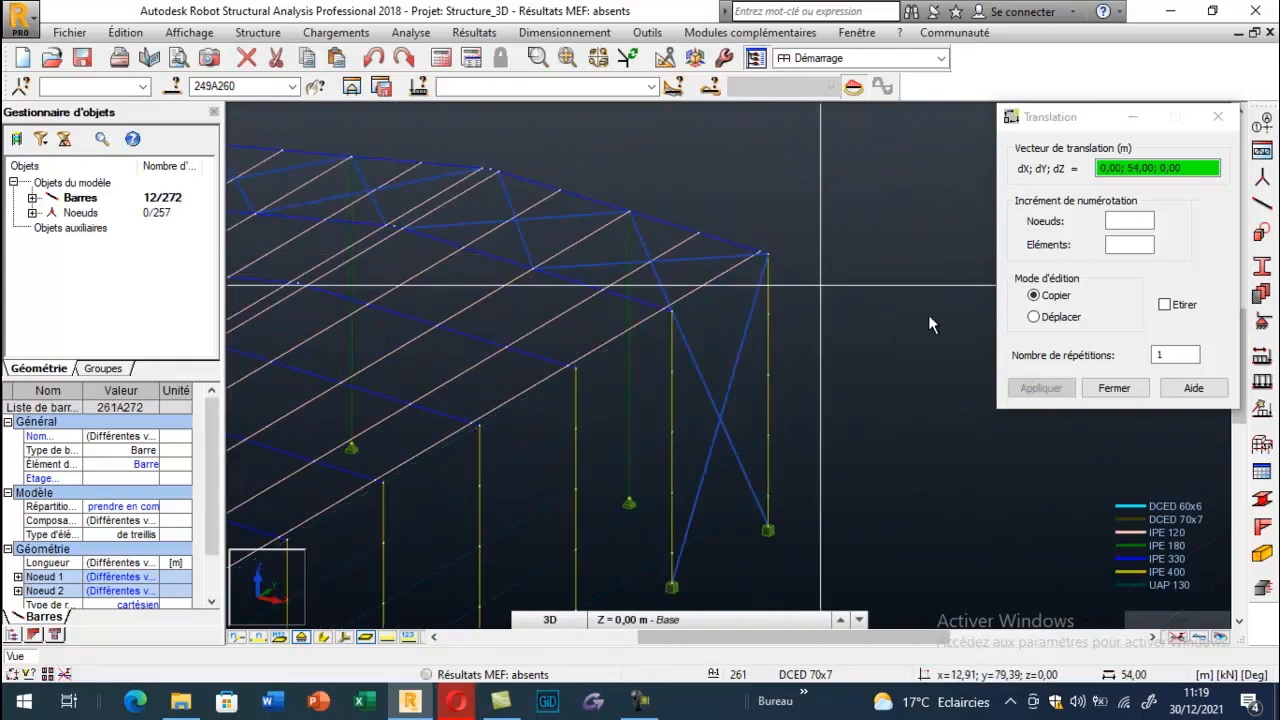
click(1112, 388)
click(998, 322)
Step: Display the section shapes for the whole hall and check the bracing in both end bays
scroll(966, 200, down, 10)
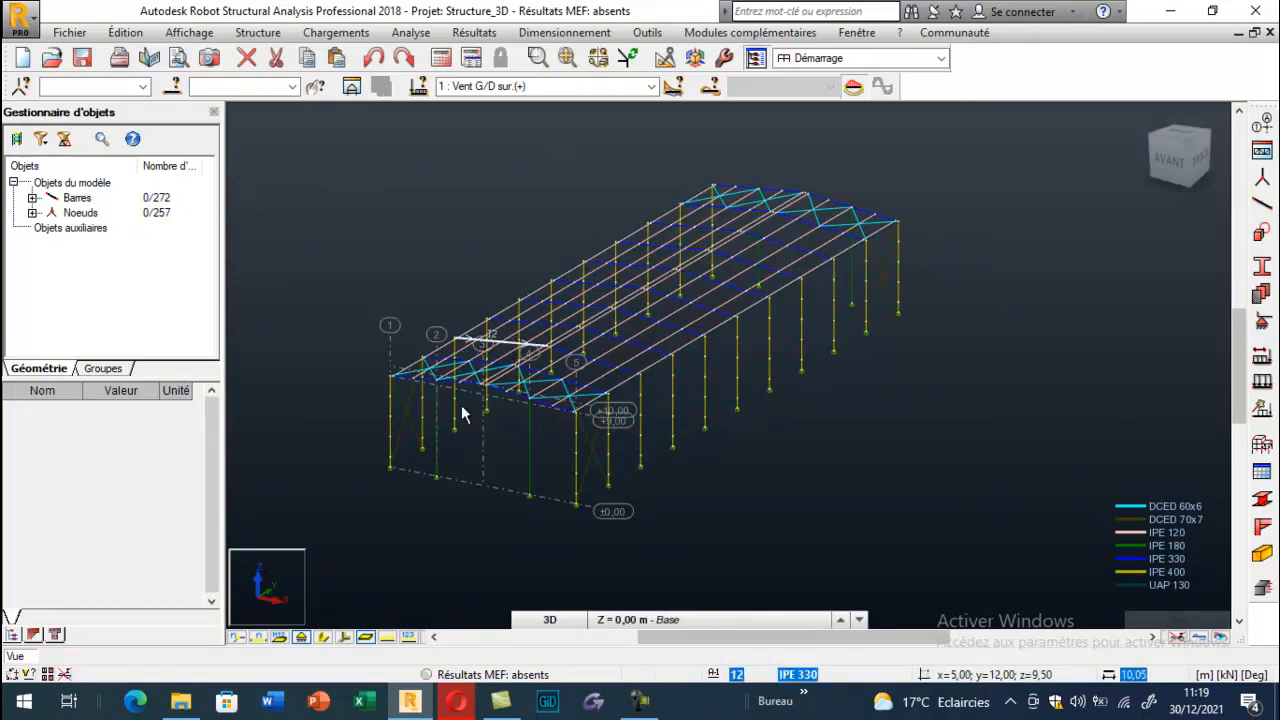
click(323, 638)
scroll(333, 375, up, 2)
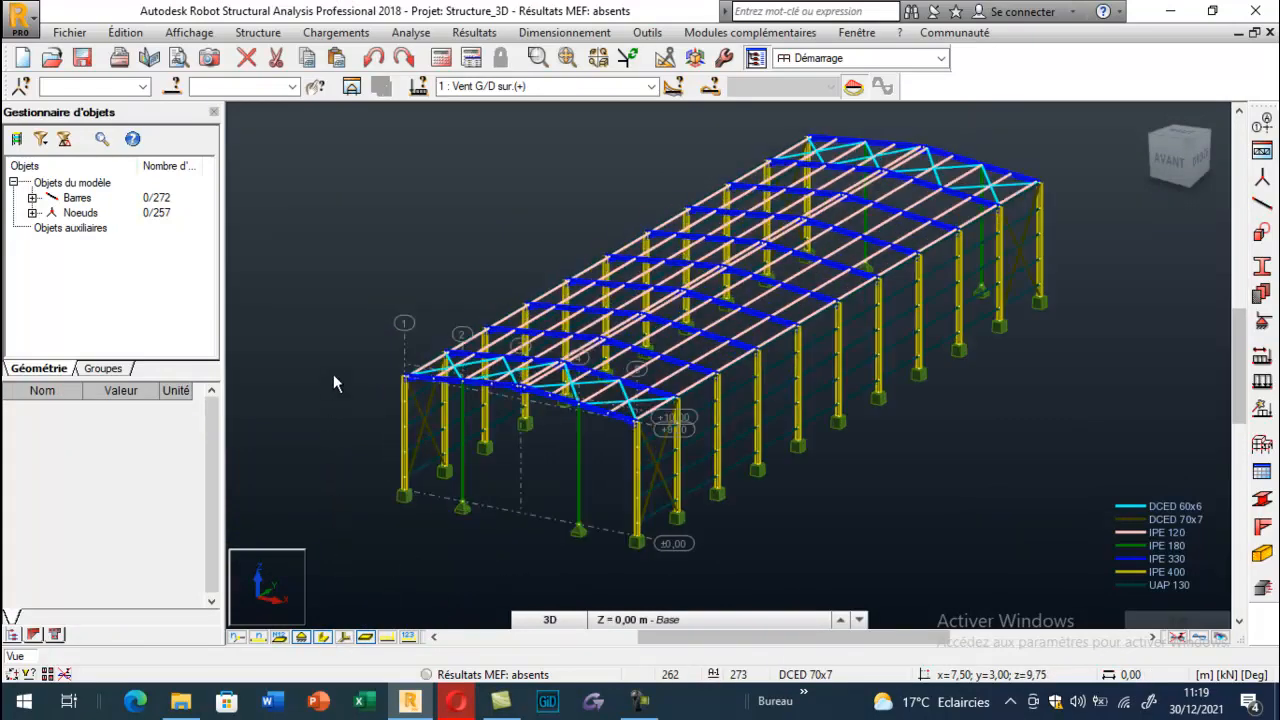